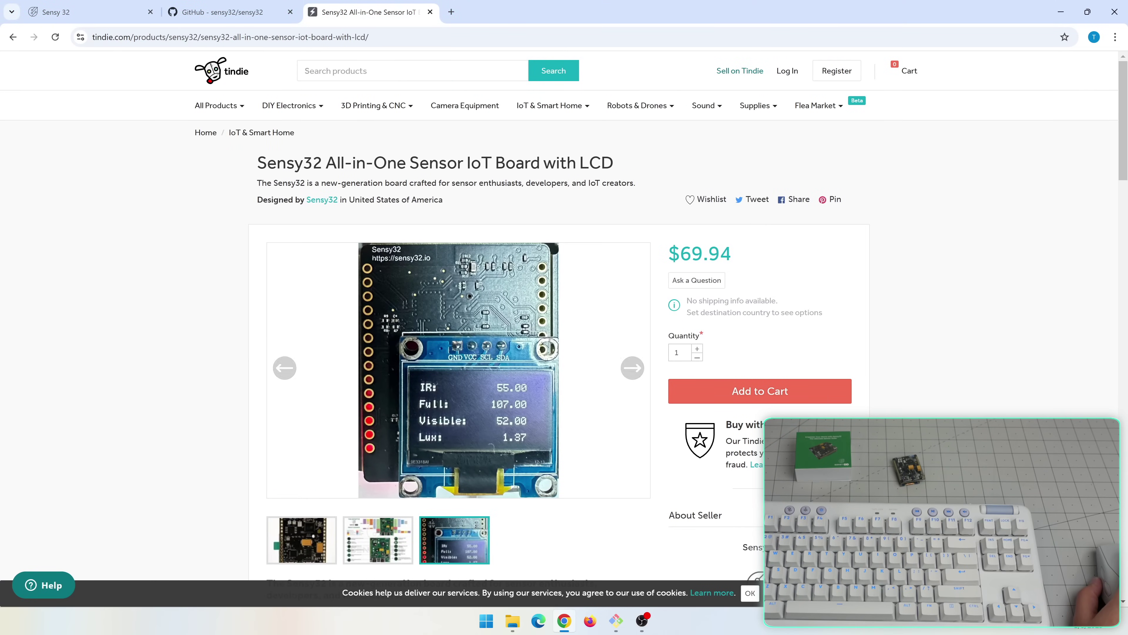
Show the top of the sensy32 GitHub repository and close the Adafruit library folder window
left_click(206, 12)
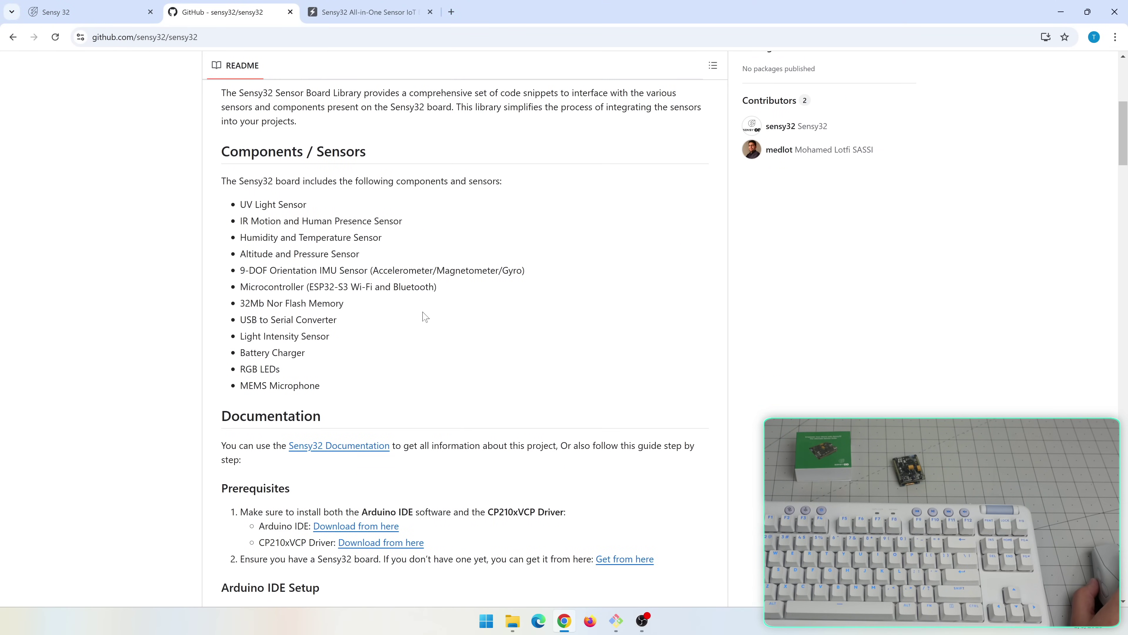
scroll(423, 316, "up", 8)
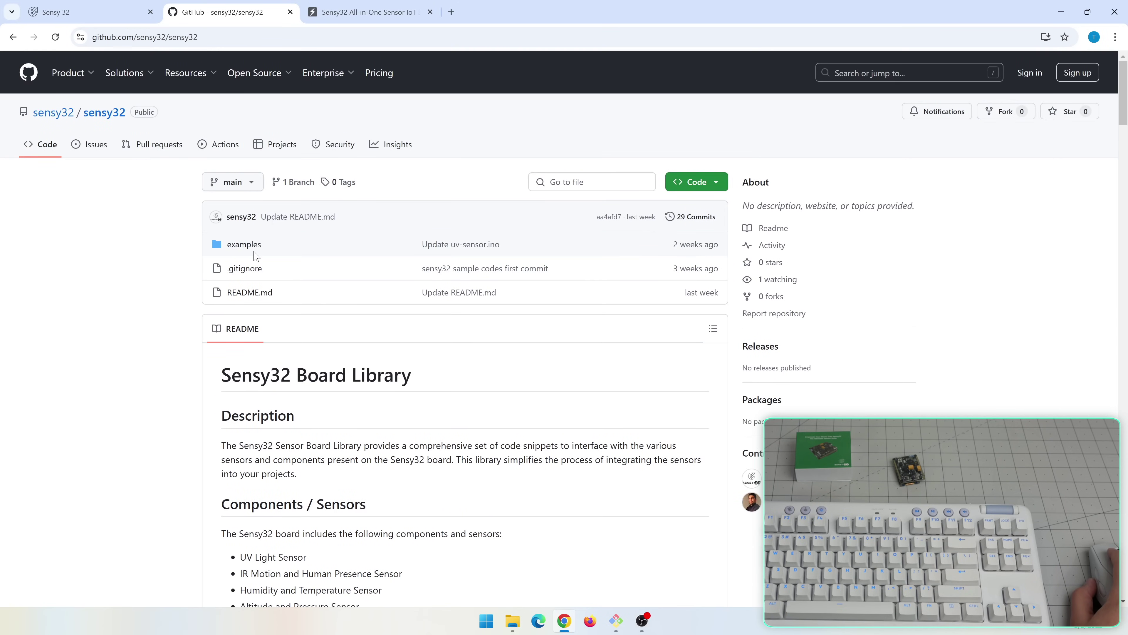
mouse_move(511, 626)
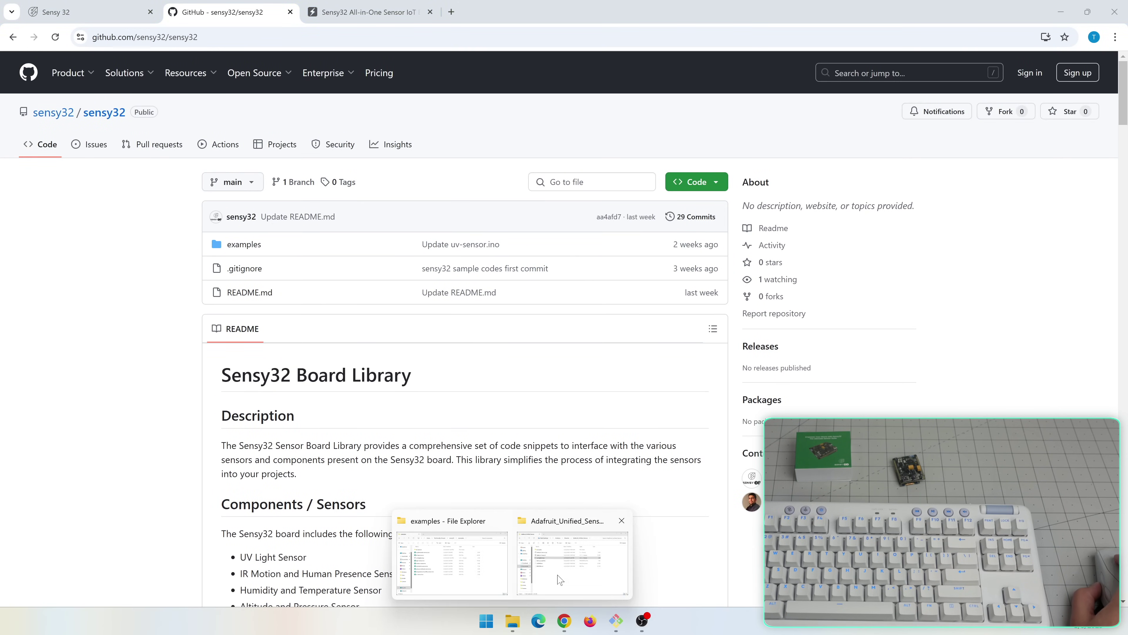
middle_click(560, 580)
Compare it with all_sensors.ino and configdata.hpp in the local examples folder, then return to the documentation
left_click(511, 569)
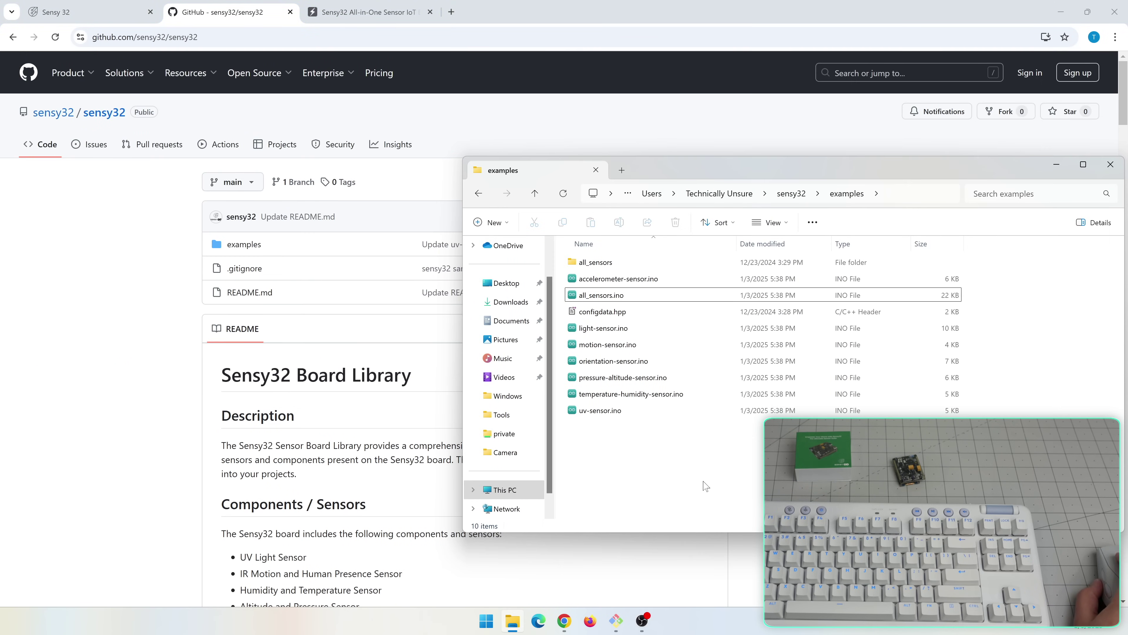
left_click(614, 297)
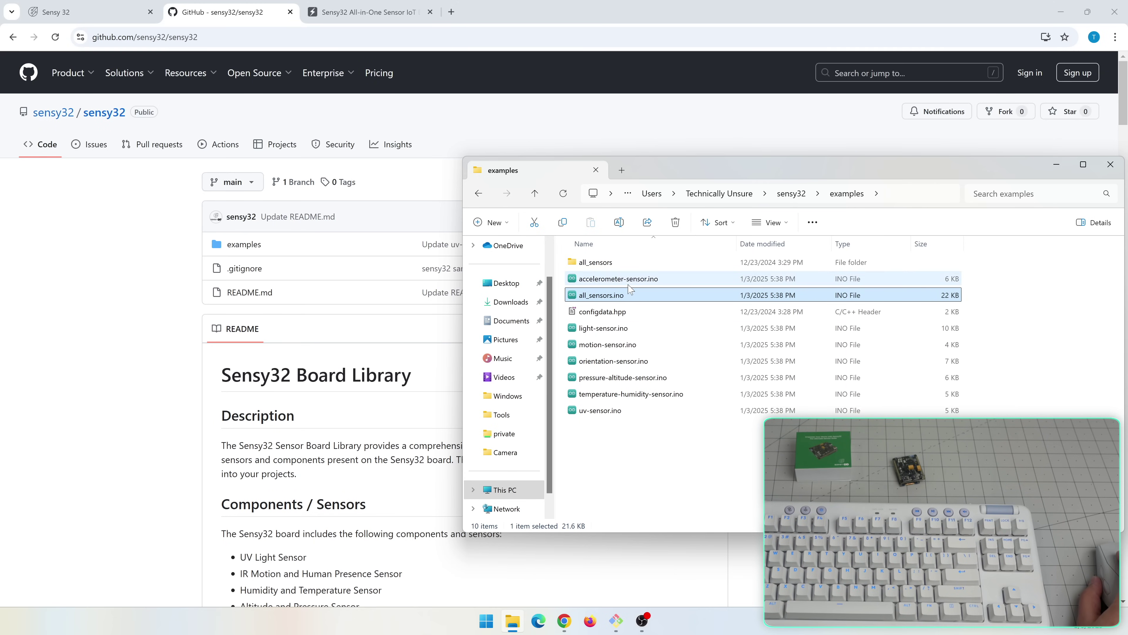
left_click(621, 314)
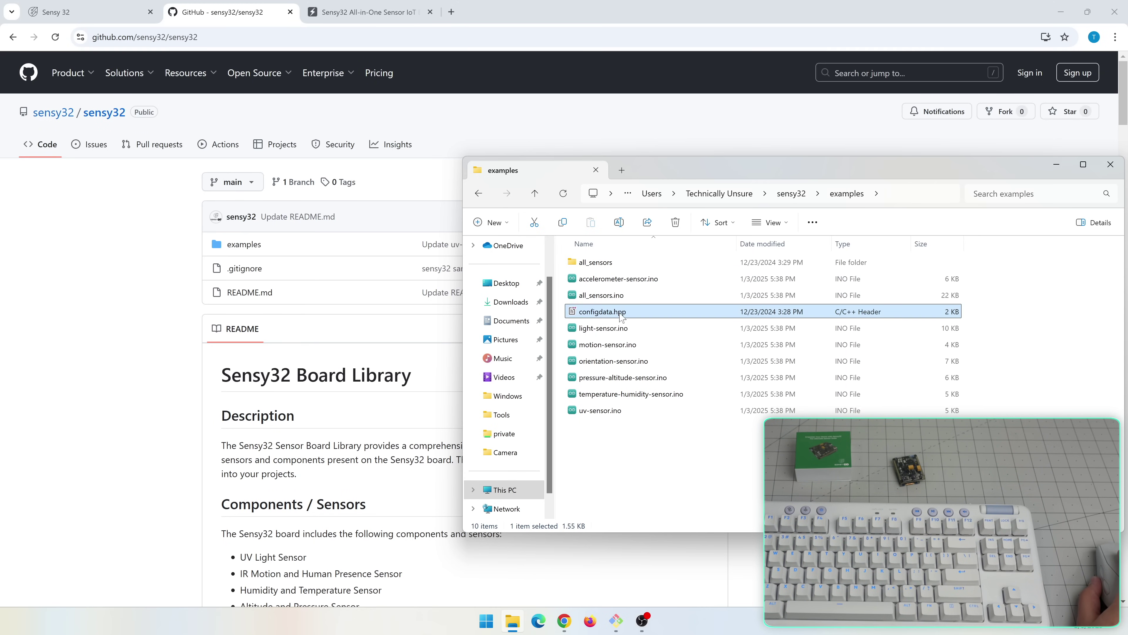
left_click(98, 22)
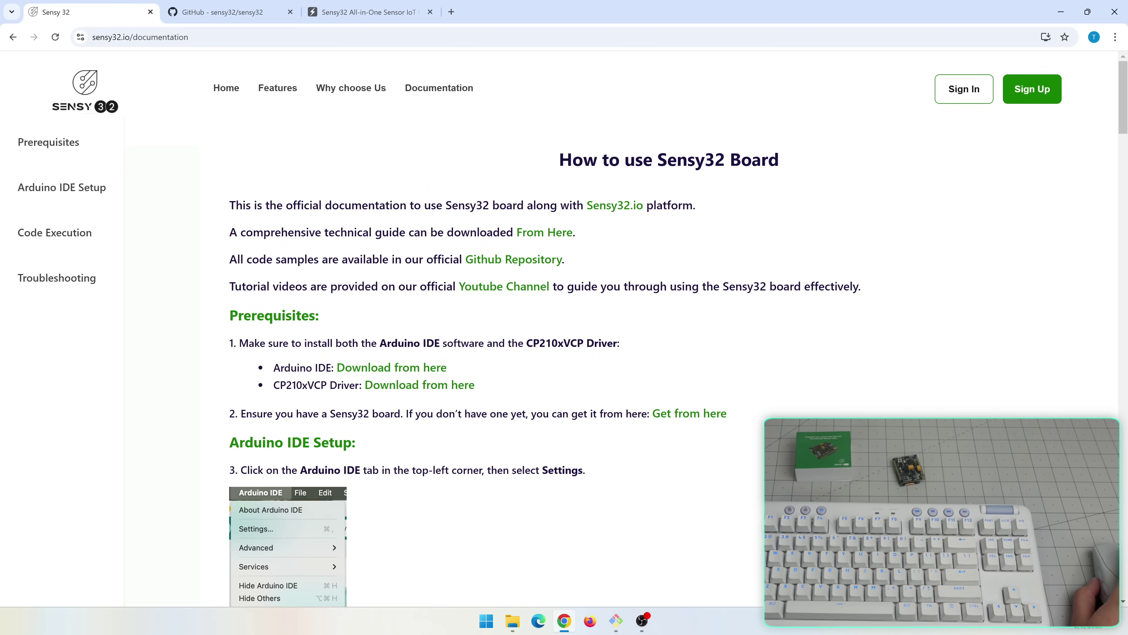
scroll(336, 284, "down", 6)
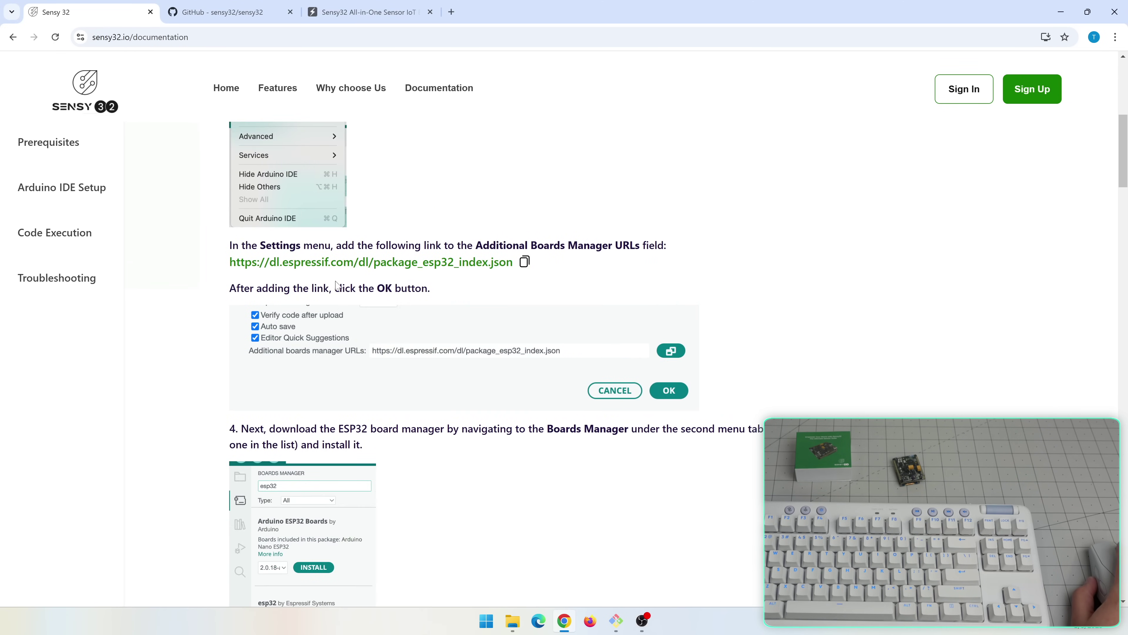
scroll(337, 284, "down", 15)
scroll(573, 351, "up", 3)
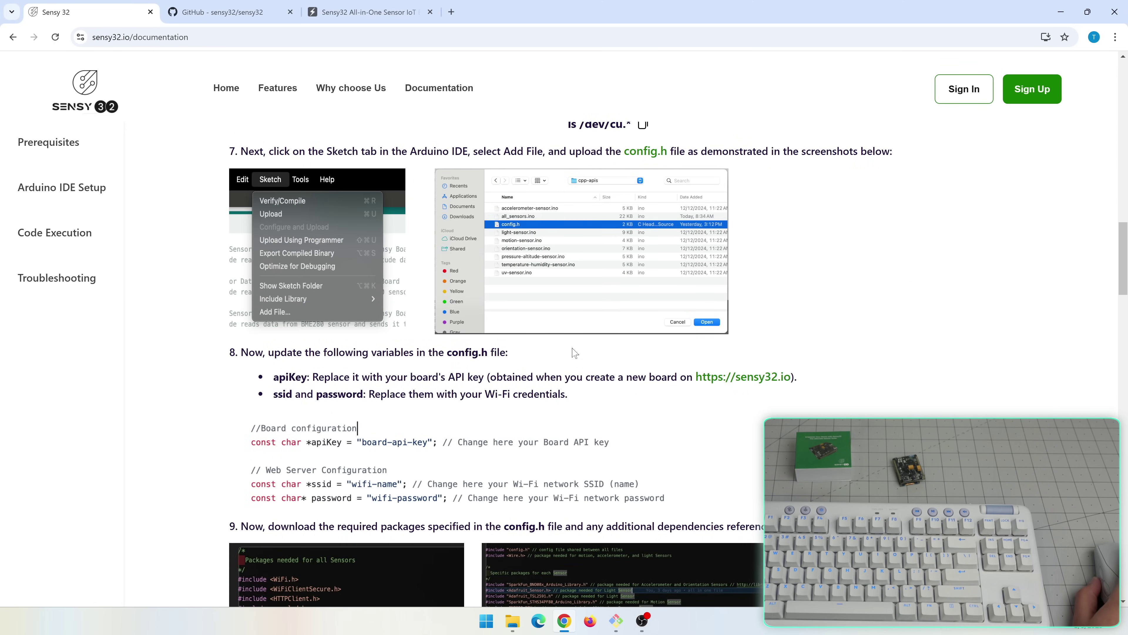
scroll(363, 483, "down", 1)
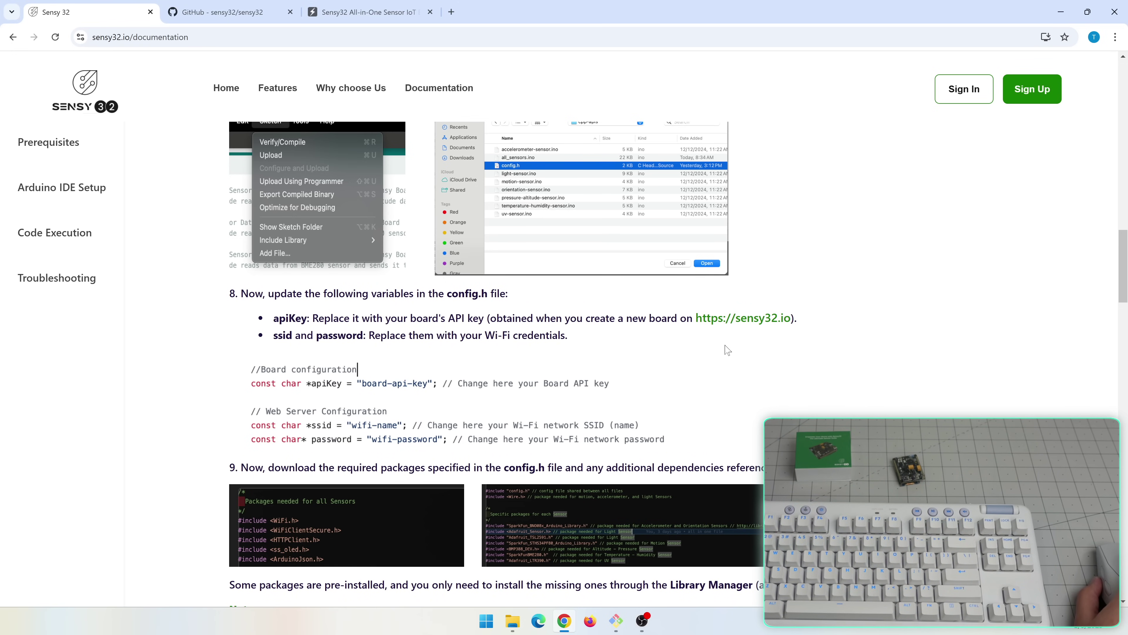
scroll(453, 388, "down", 10)
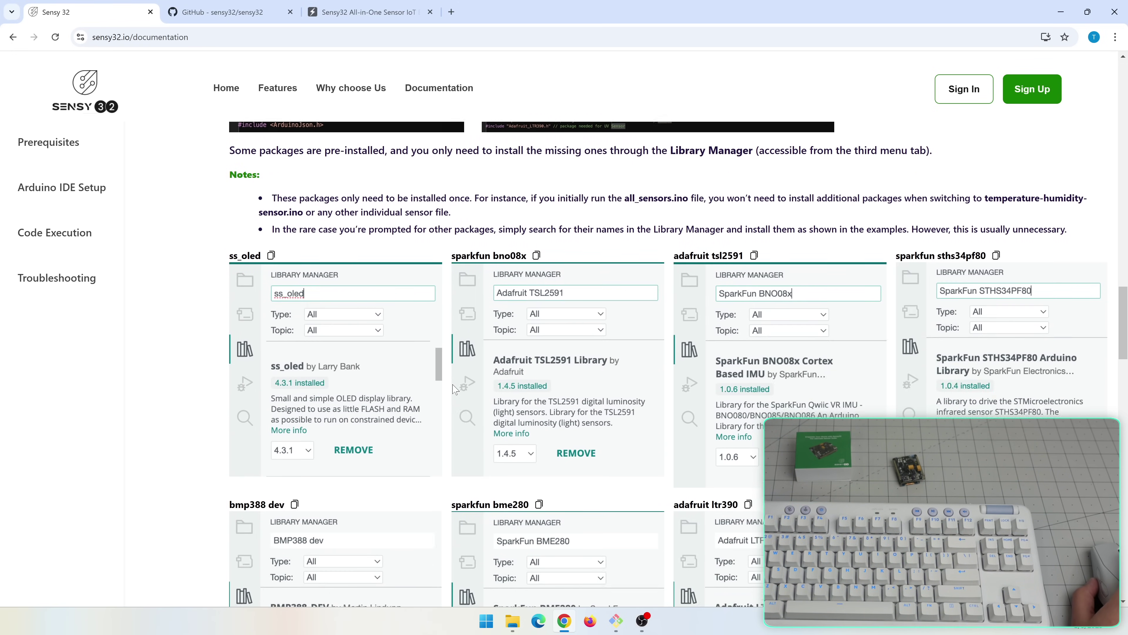
scroll(453, 388, "down", 3)
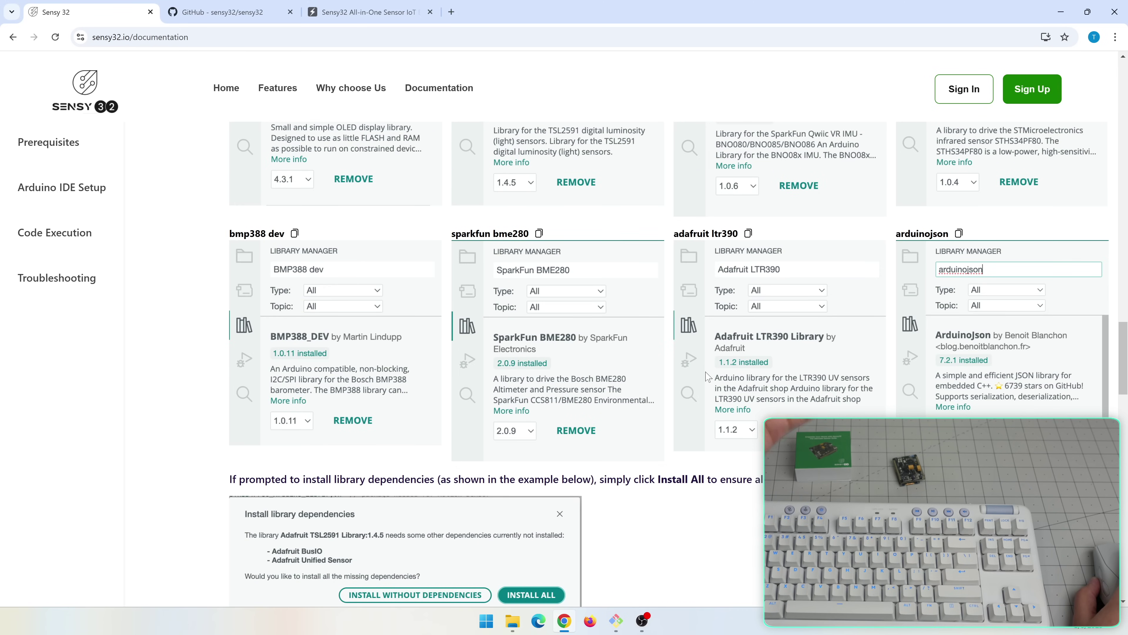
scroll(707, 377, "down", 10)
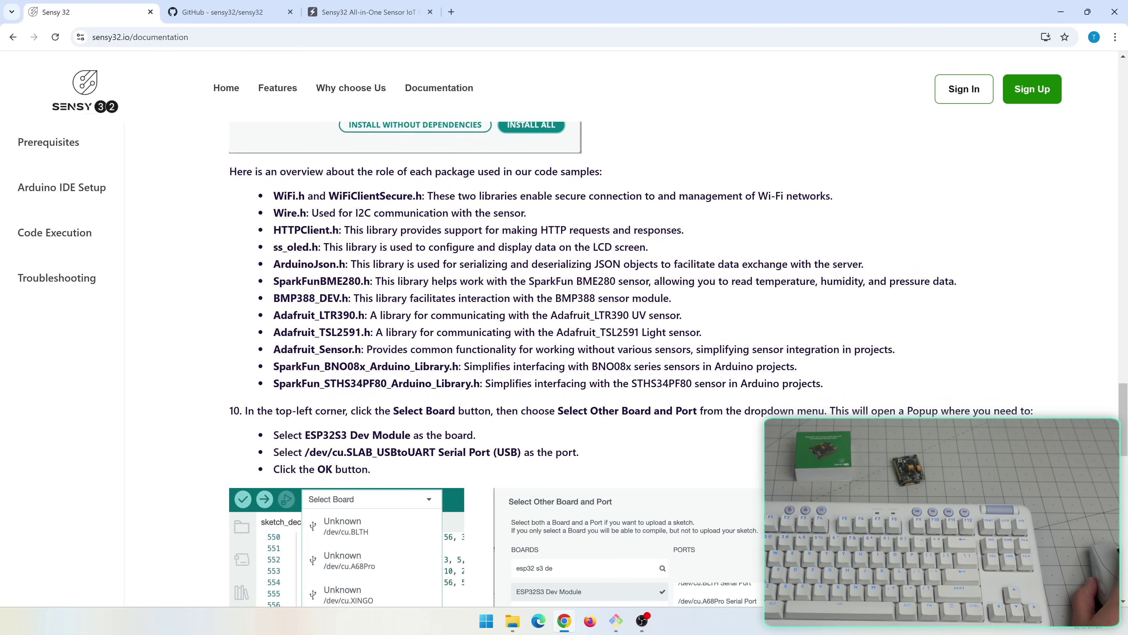
scroll(614, 349, "down", 8)
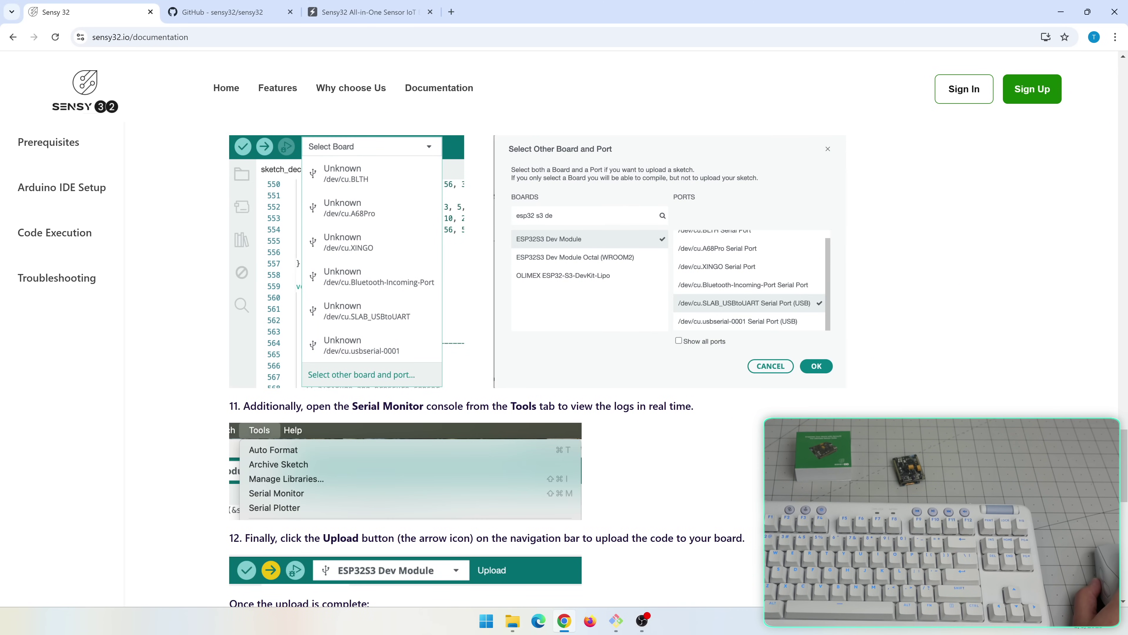
left_click(514, 620)
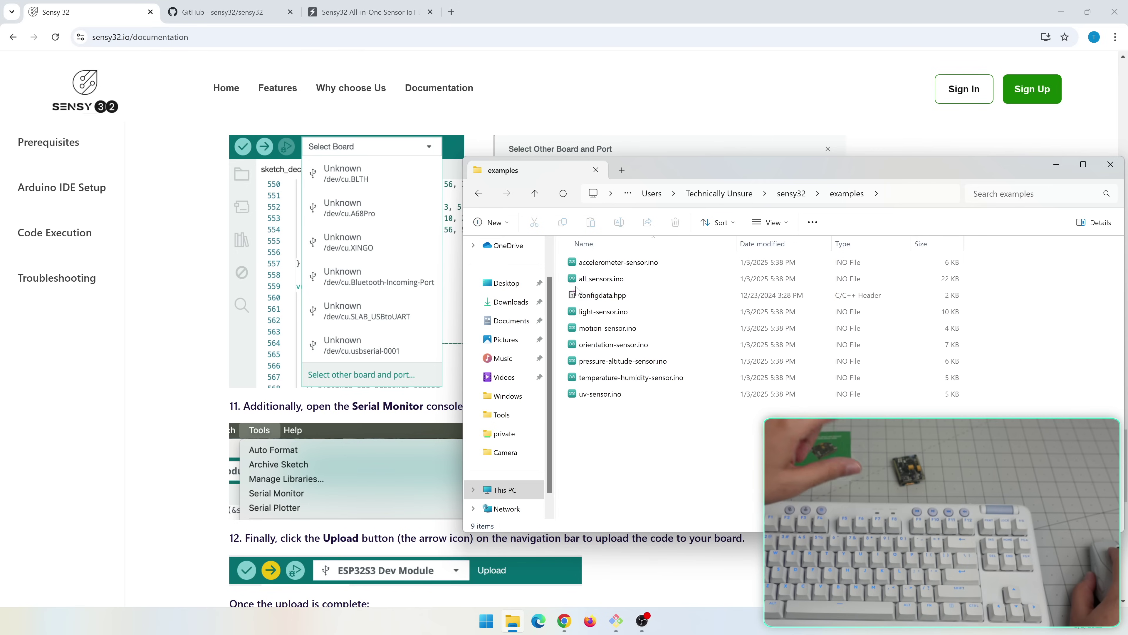
Open all_sensors.ino in Arduino IDE, letting it move into its own sketch folder
left_click(592, 278)
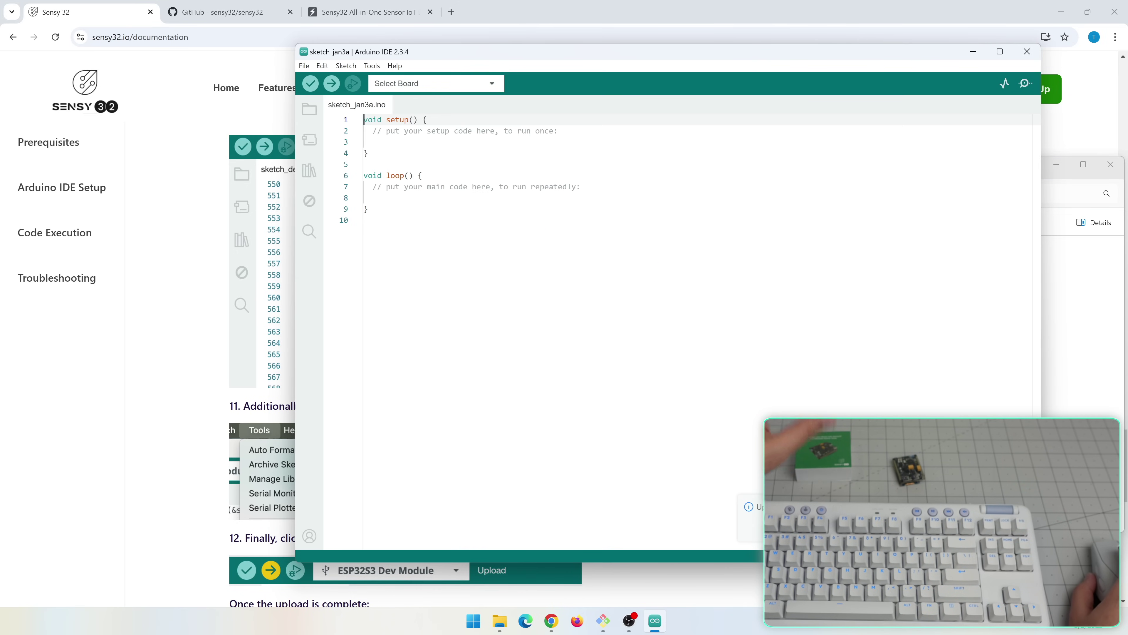
left_click(639, 313)
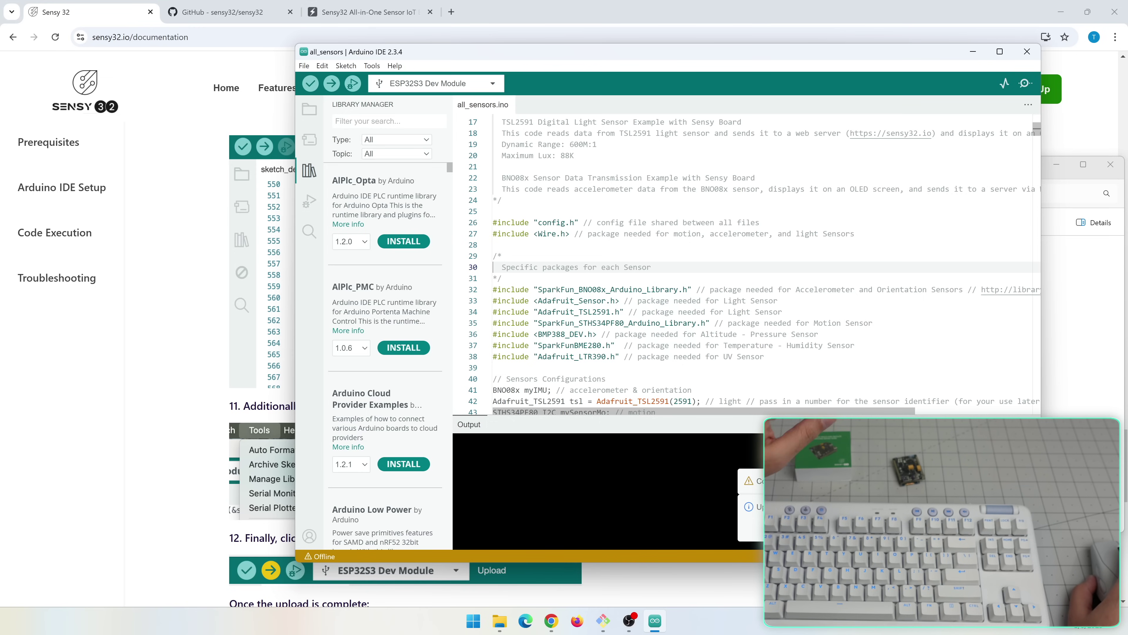
scroll(755, 267, "down", 5)
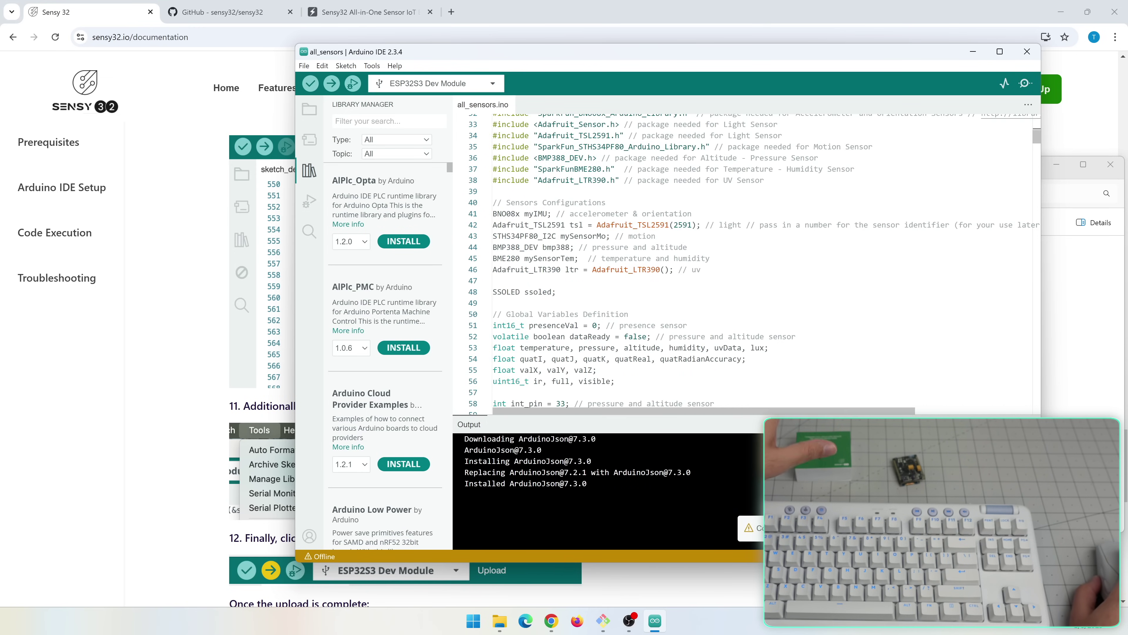
Check configdata.hpp in the examples folder, then go back to the sketch's WiFi retry delay code
left_click(499, 621)
left_click(600, 279)
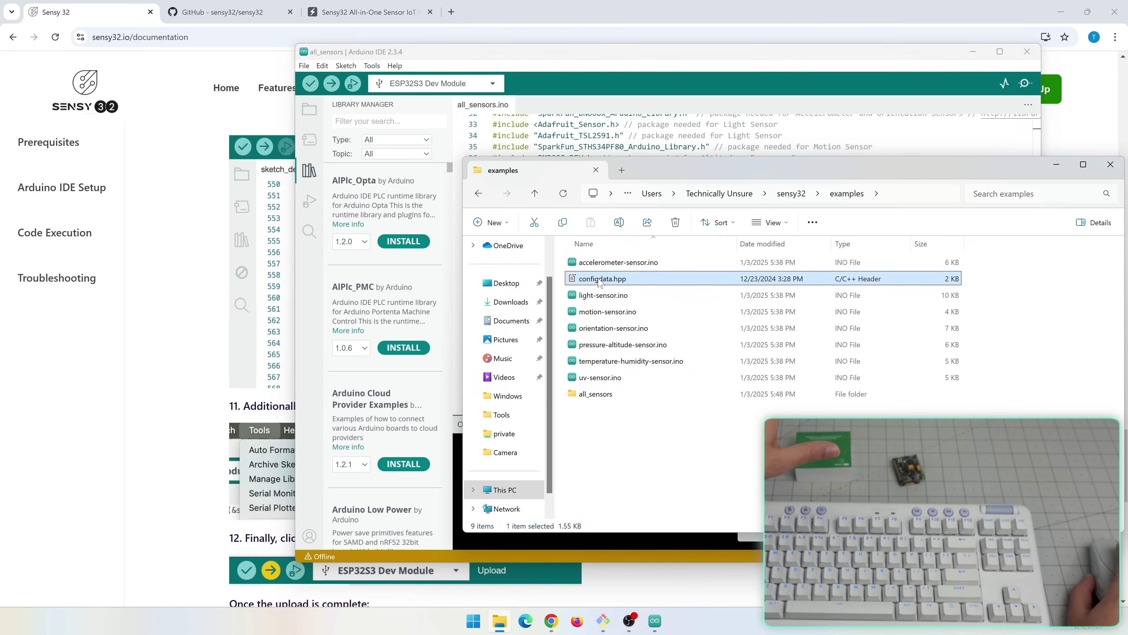
left_click(601, 125)
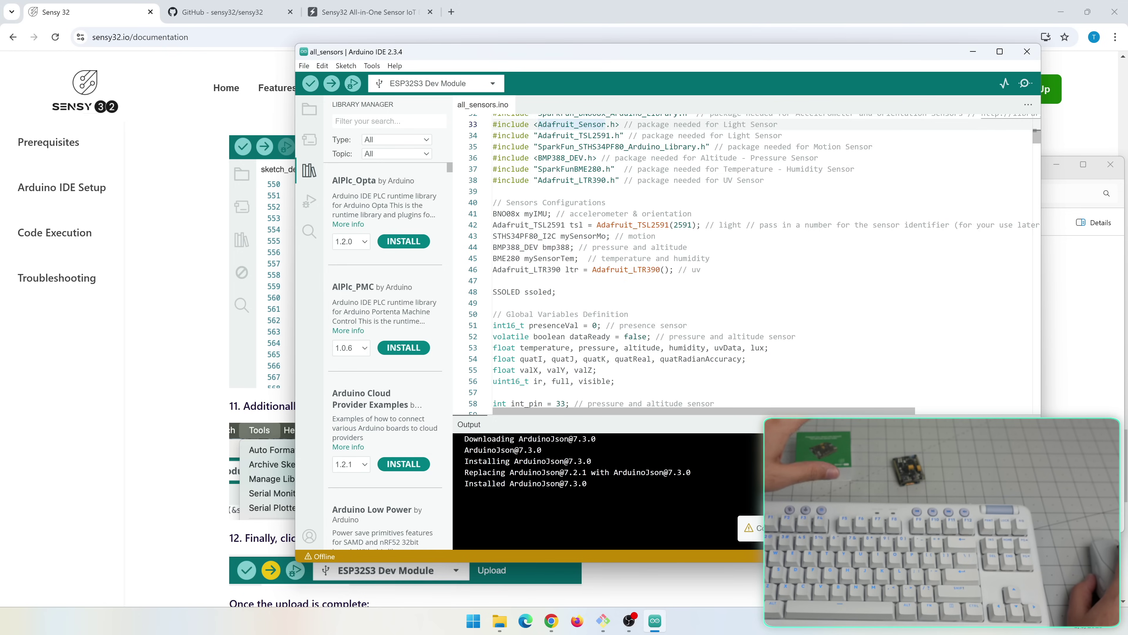
scroll(755, 263, "down", 8)
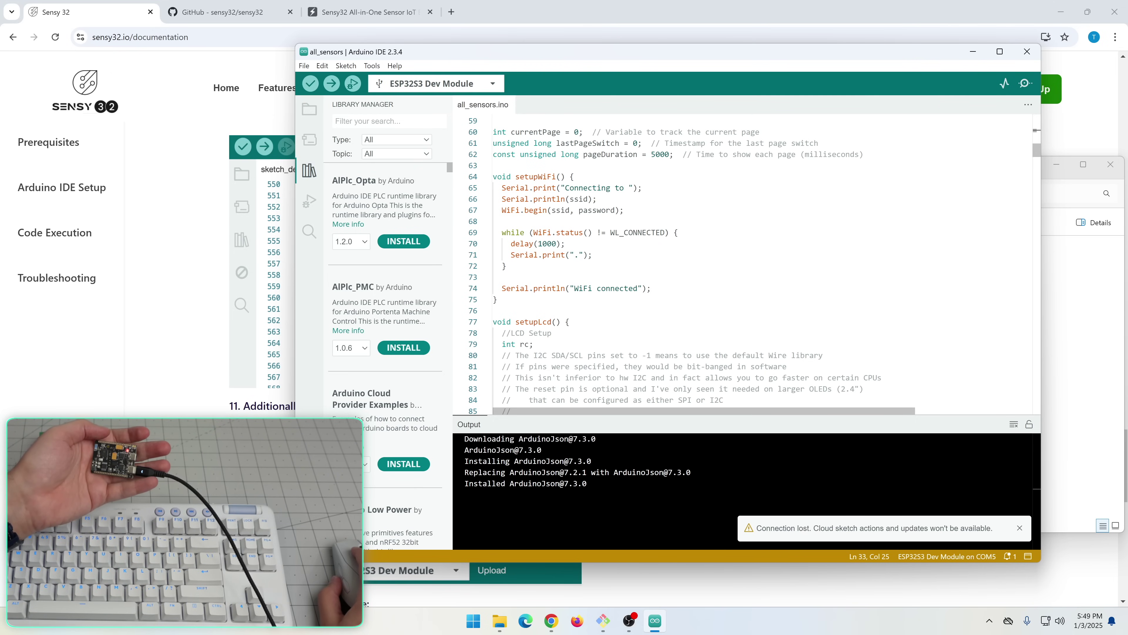
left_click(565, 243)
Try Sketch > Upload and dismiss the compilation error notice
left_click(347, 67)
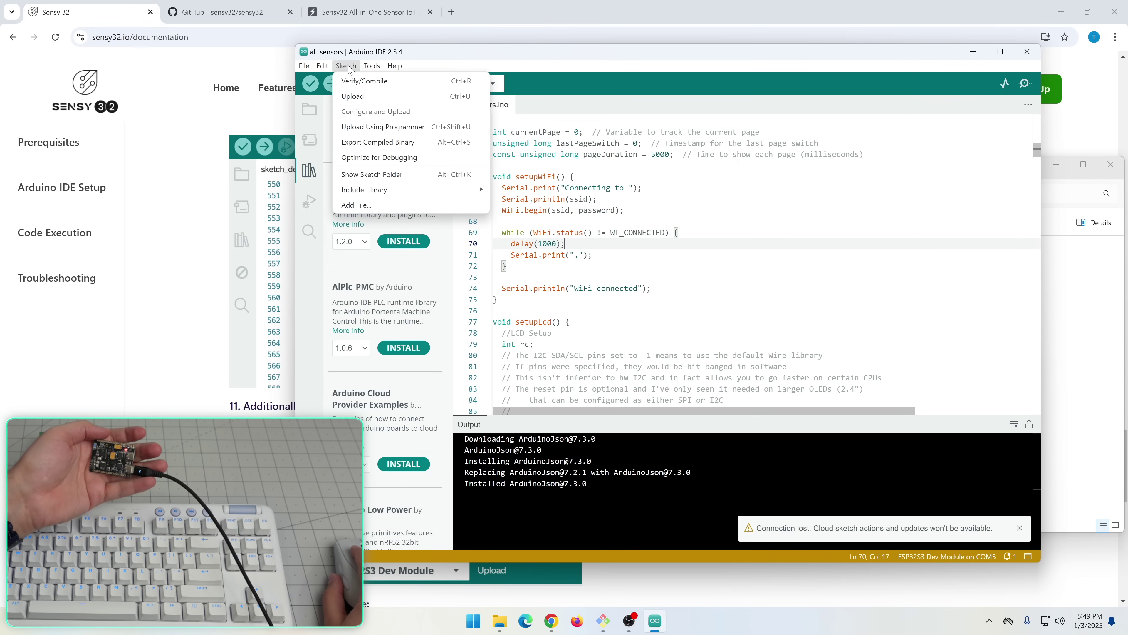
left_click(369, 97)
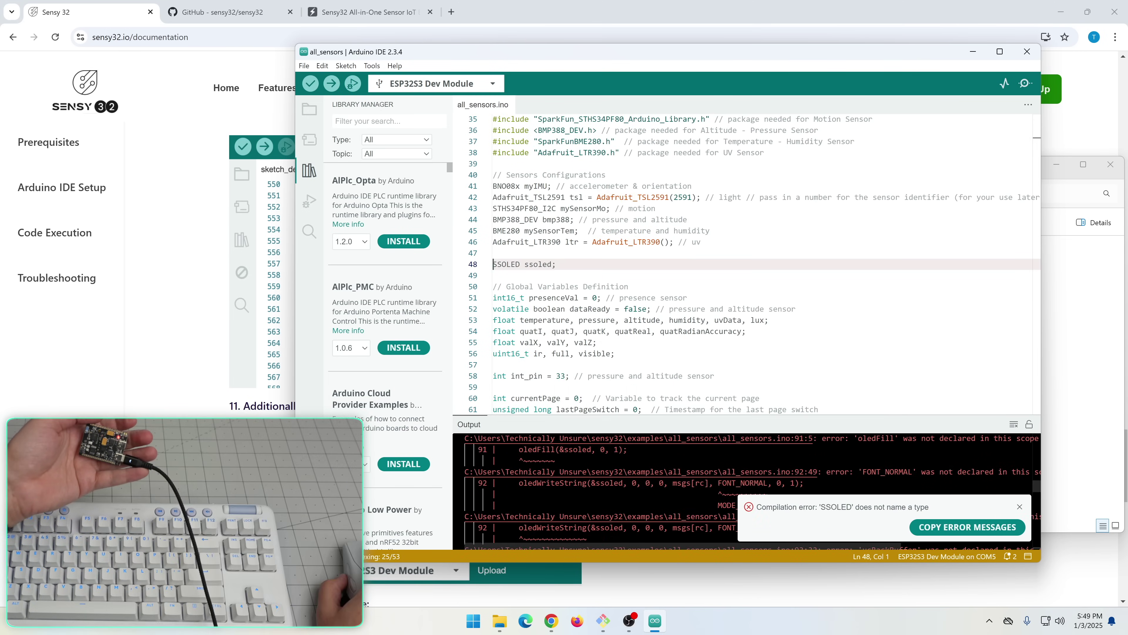
left_click(1018, 502)
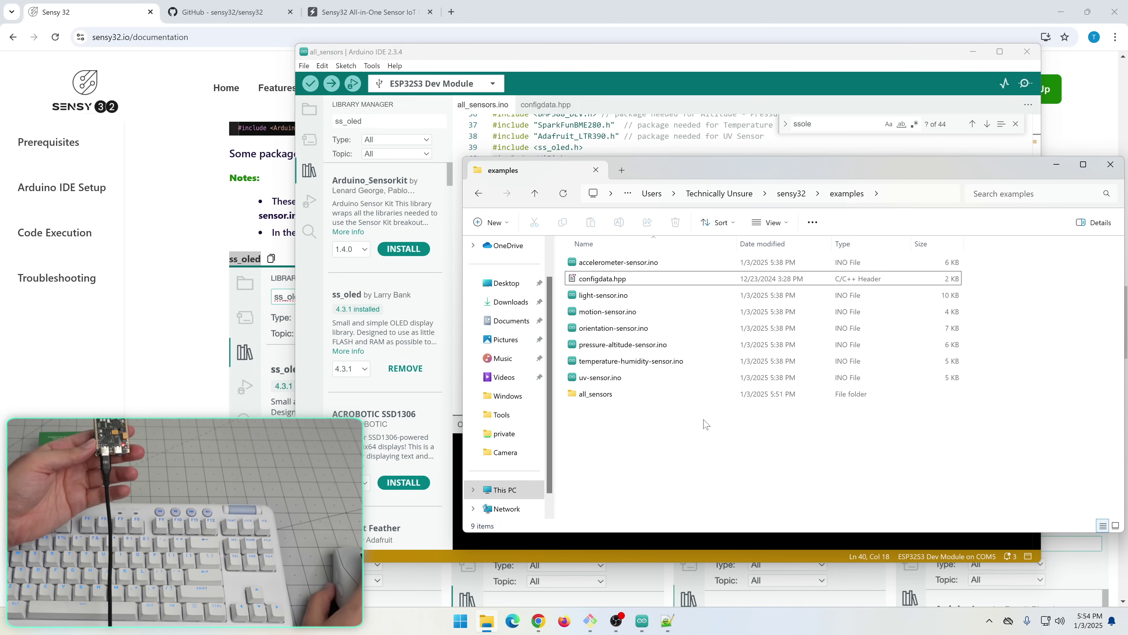
Inspect the configdata.hpp include line and confirm the file exists in the examples folder
left_click(696, 44)
left_click(583, 213)
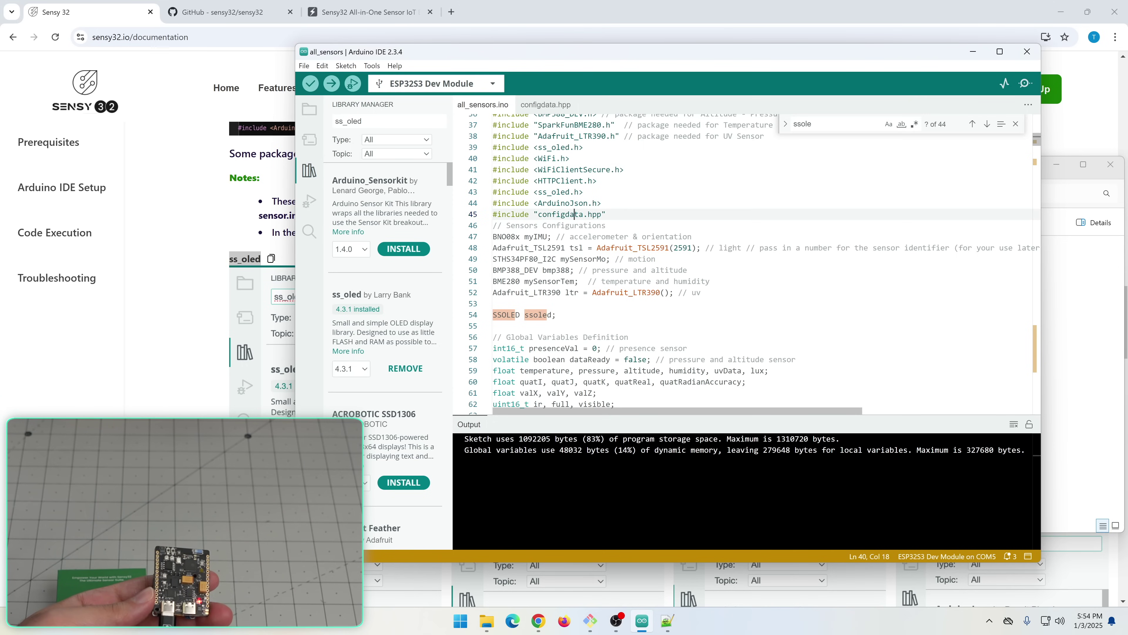
left_click(1100, 351)
left_click(605, 277)
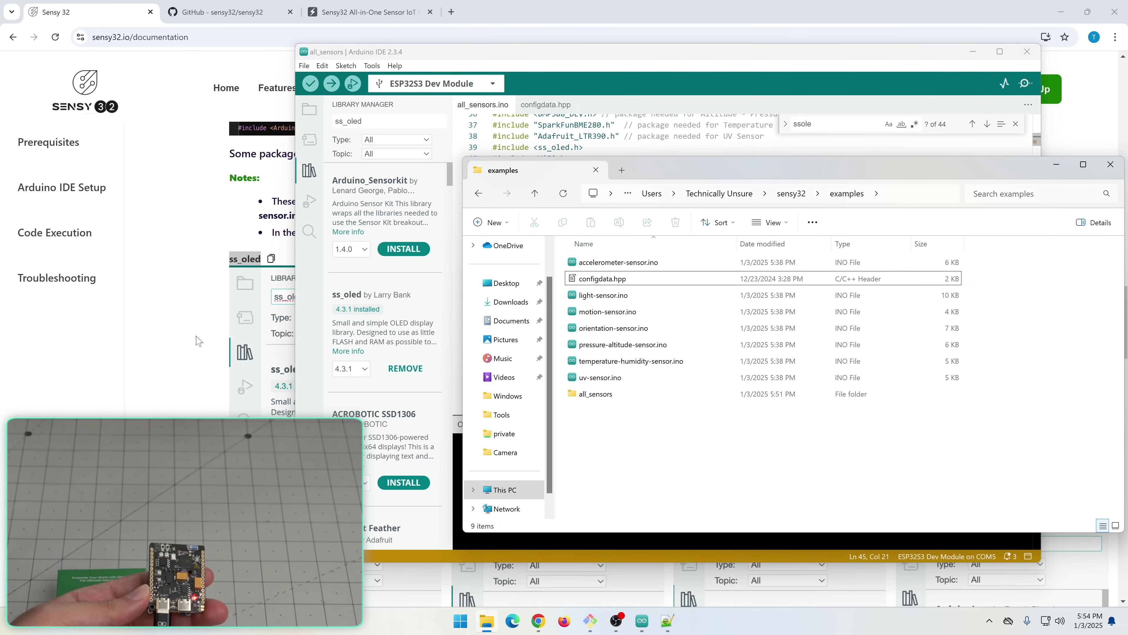
Run Sketch > Upload again to compile and upload all_sensors to the ESP32S3 board
left_click(372, 65)
mouse_move(346, 65)
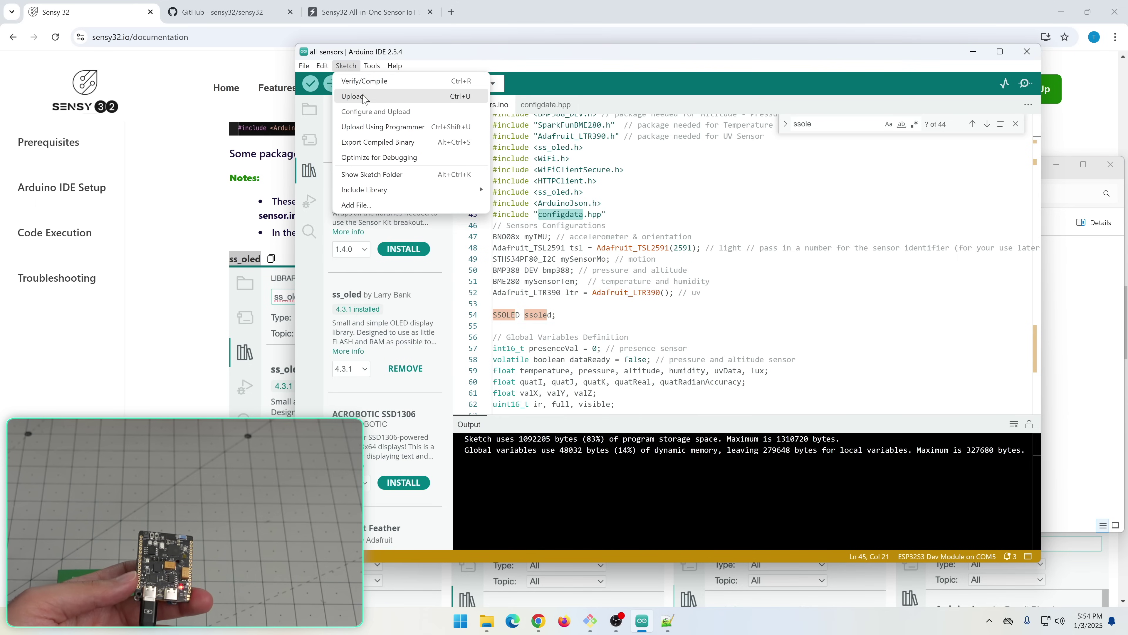
left_click(363, 99)
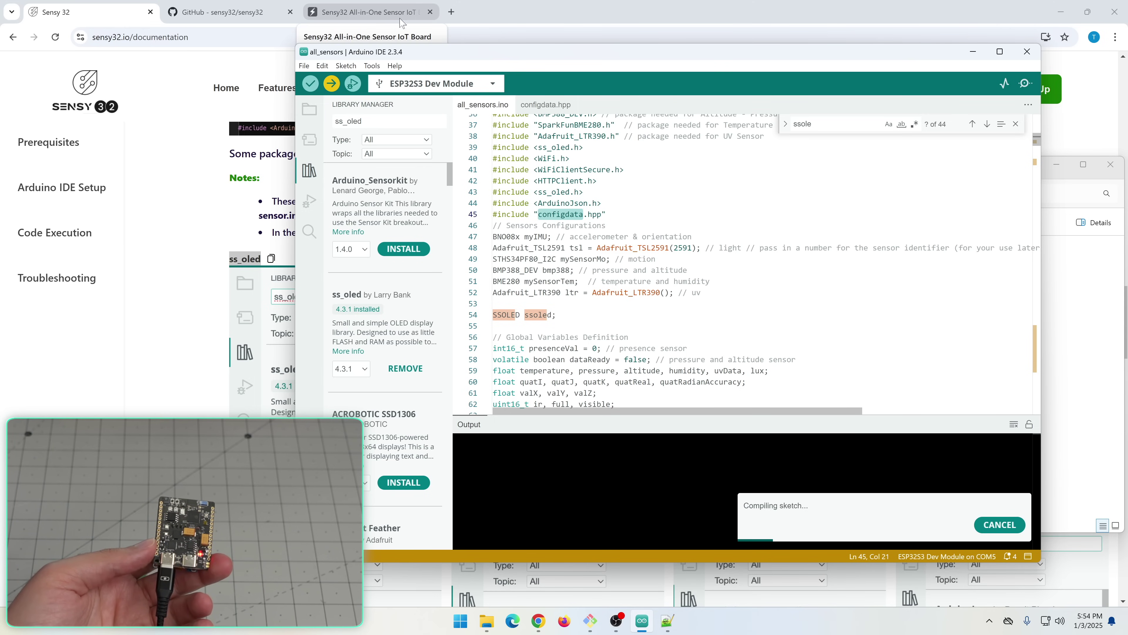
While uploading, browse the Sensy32 product and documentation pages and reach the sign-in page
left_click(375, 20)
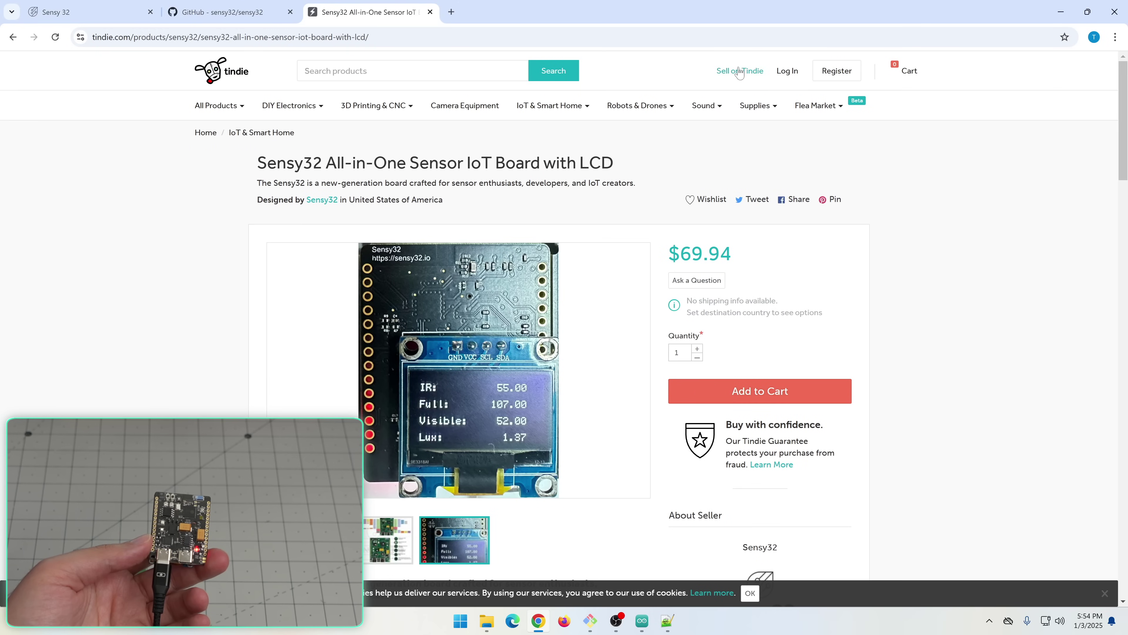
left_click(123, 20)
left_click(983, 92)
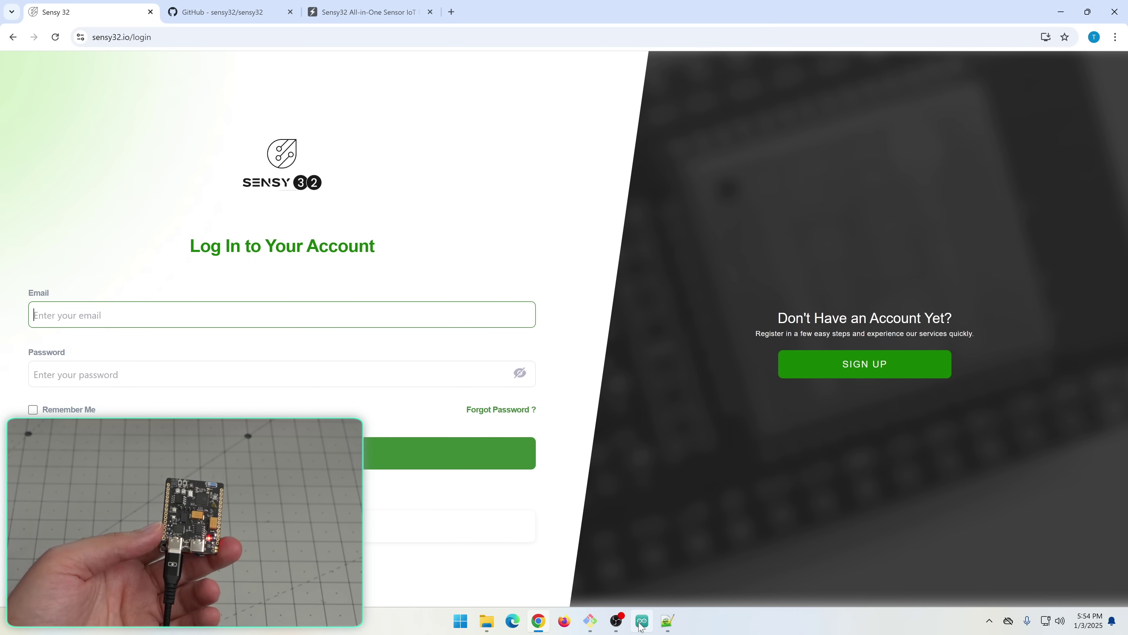
Open the Serial Monitor to watch the board's sensor startup messages
left_click(641, 622)
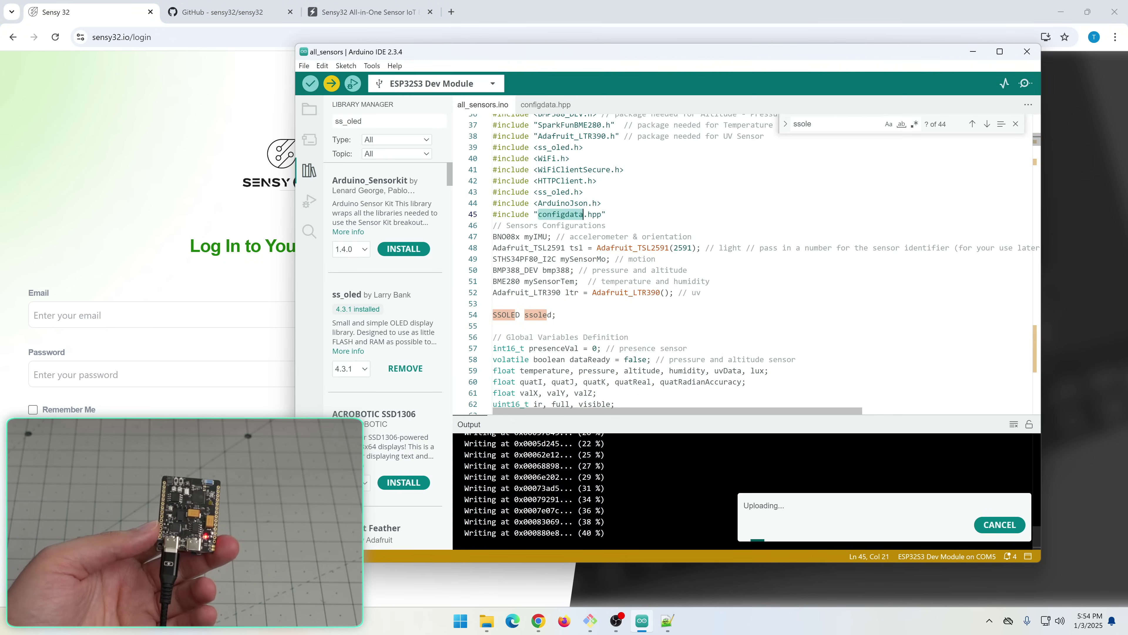
left_click(372, 66)
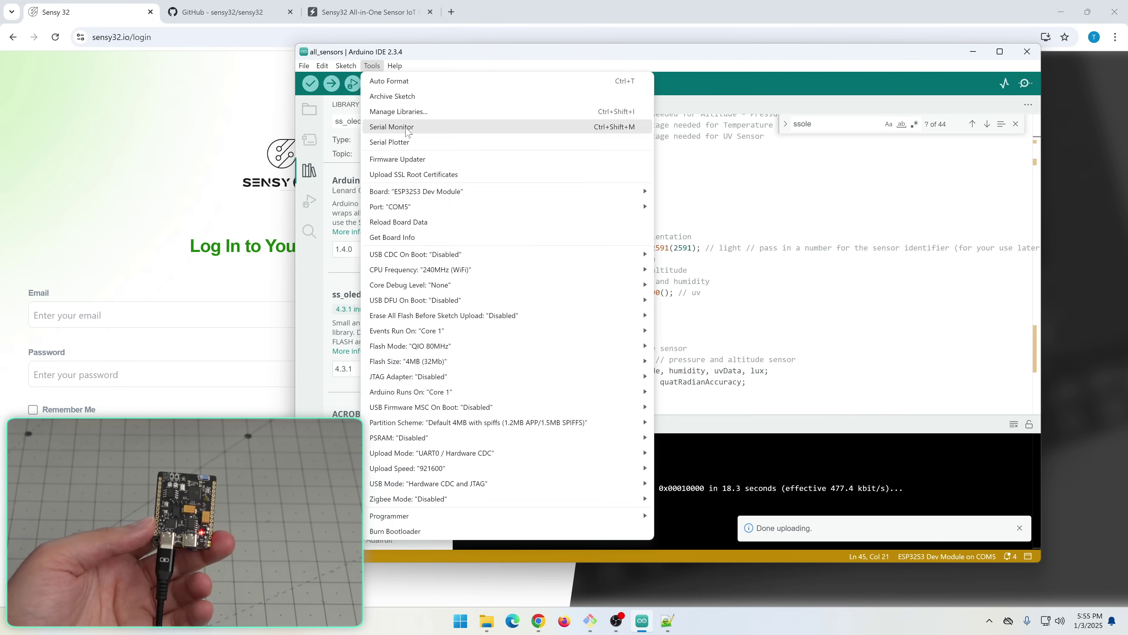
left_click(467, 126)
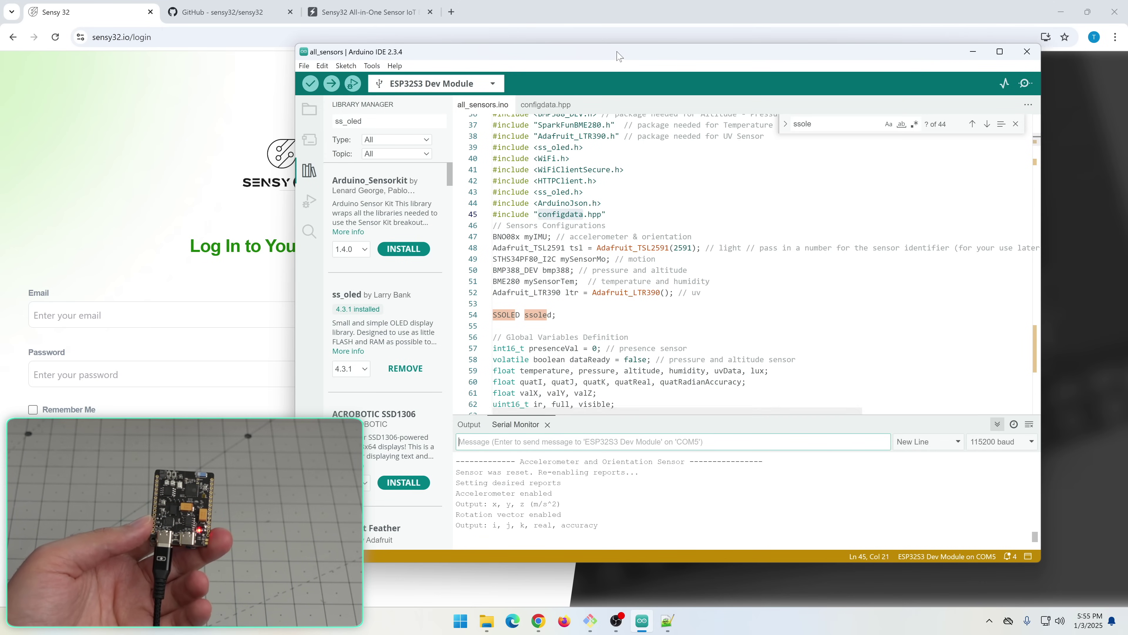
Enlarge the IDE window and scroll back through the Serial Monitor's light, pressure, humidity, UV and motion readings
left_click_drag(619, 55, 606, 22)
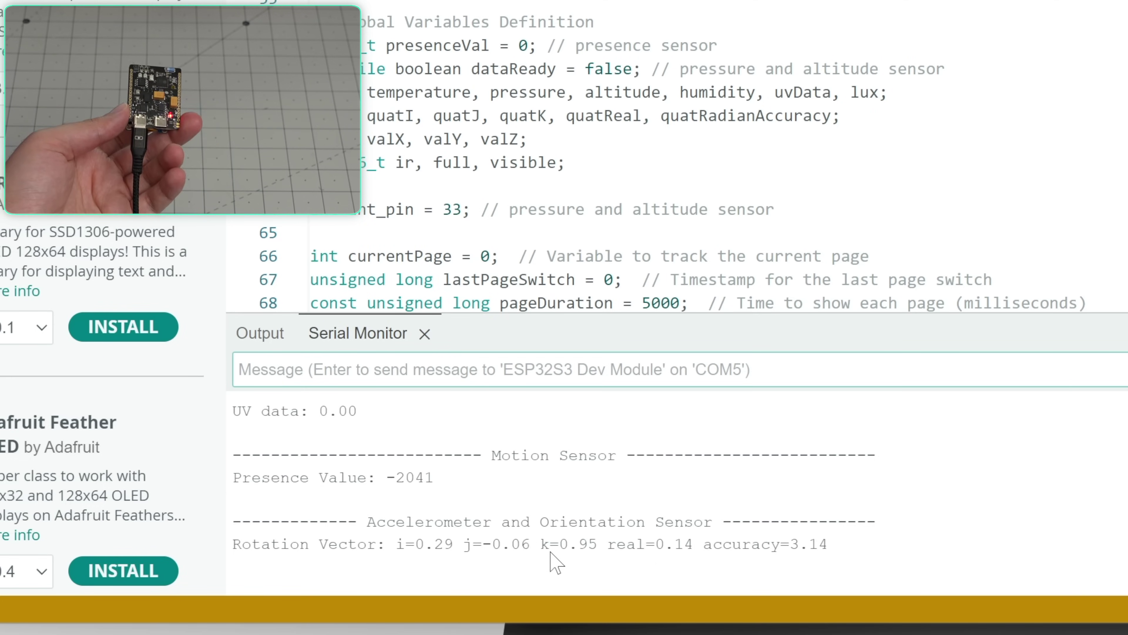
scroll(555, 562, "up", 3)
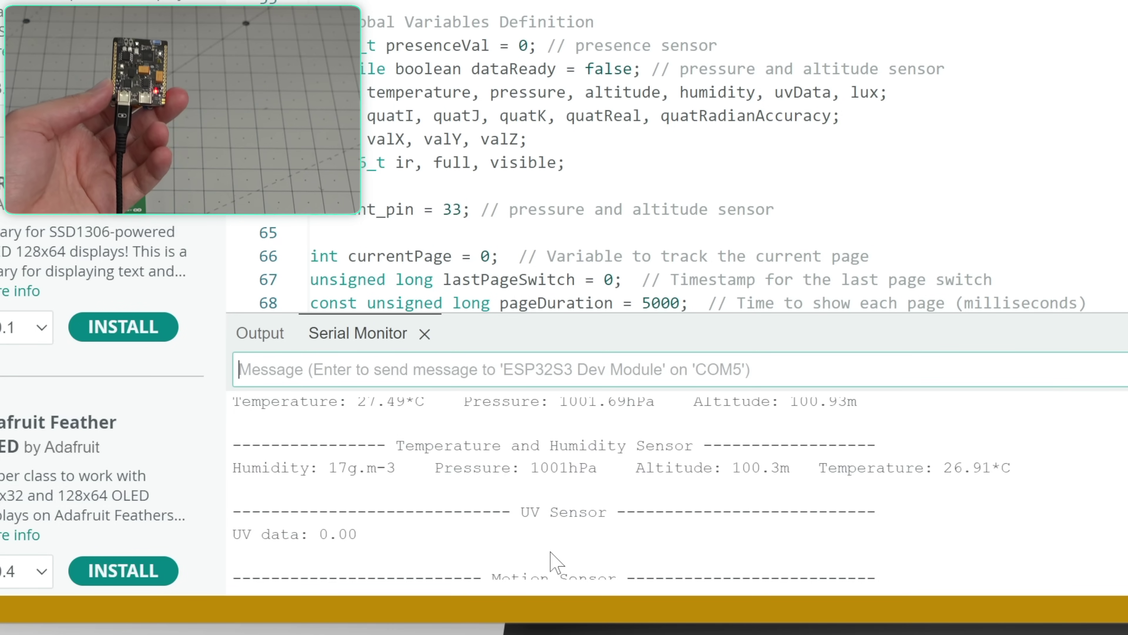
scroll(555, 562, "up", 3)
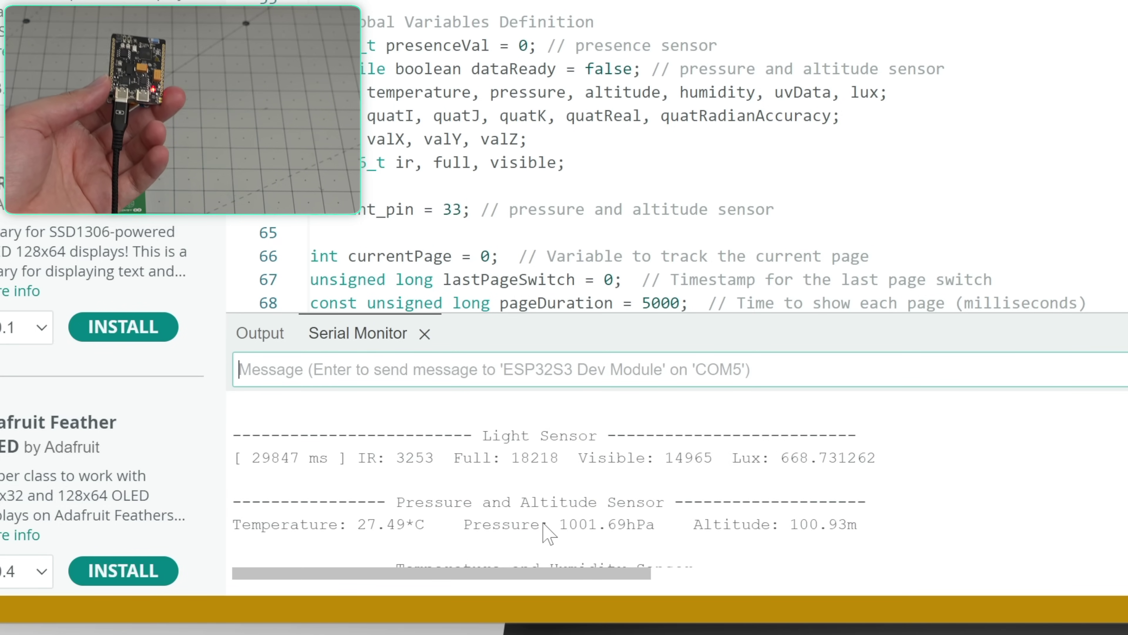
scroll(549, 534, "up", 3)
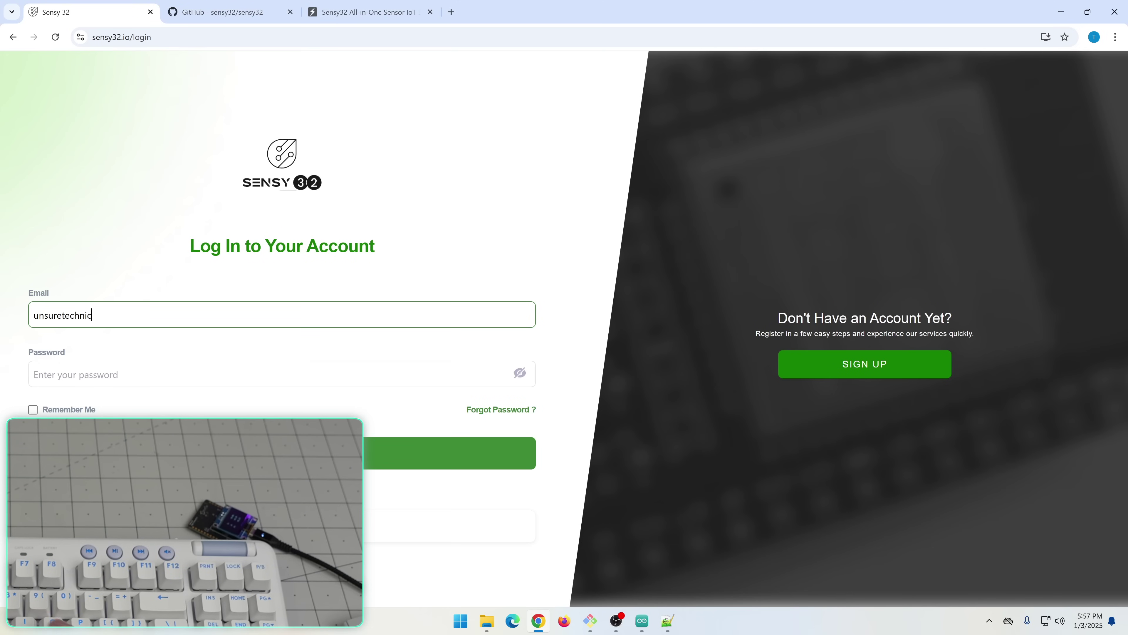
Log in at sensy32.io with the account e-mail and password, saving the credentials in Chrome
key("Tab")
key("Return")
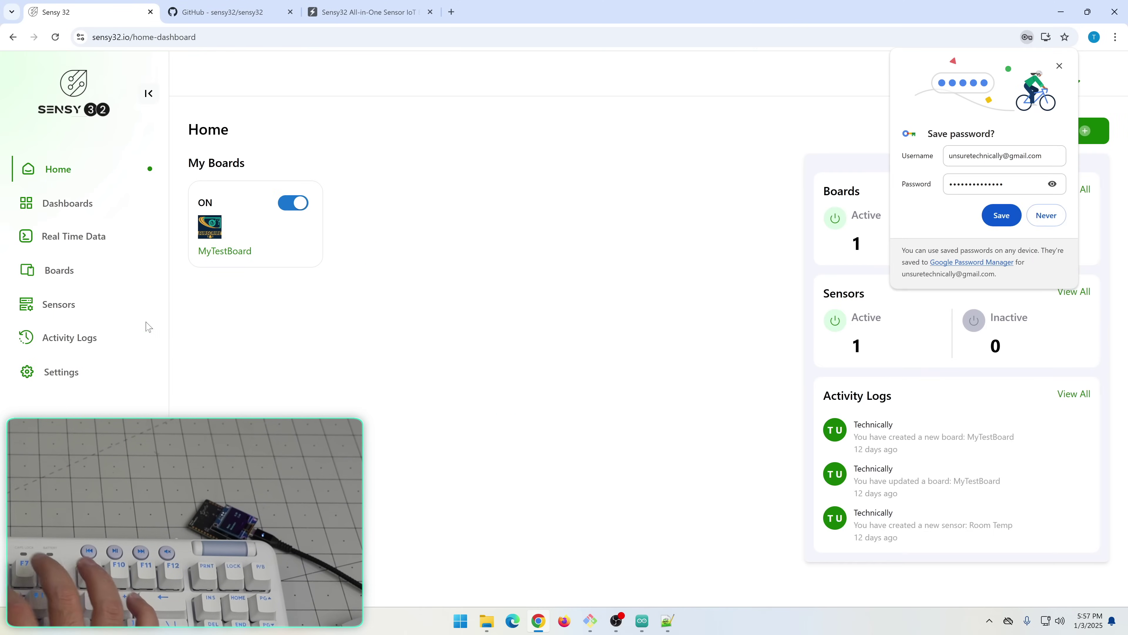
left_click(1002, 215)
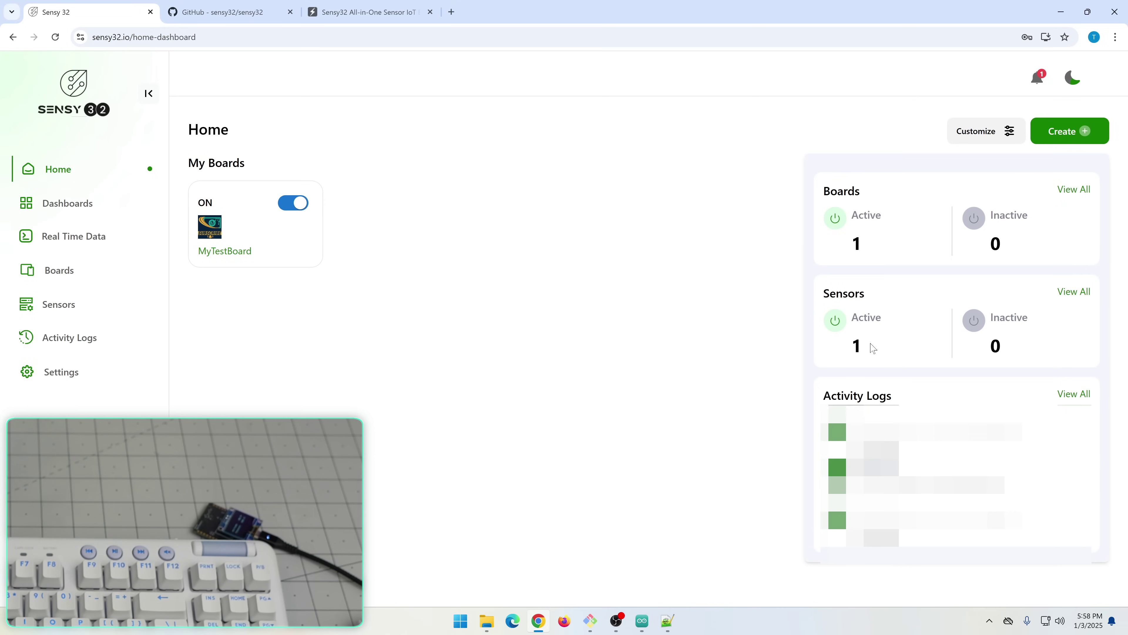
Visit the Dashboards and Real Time Data pages and examine the no-data banner message
left_click(65, 202)
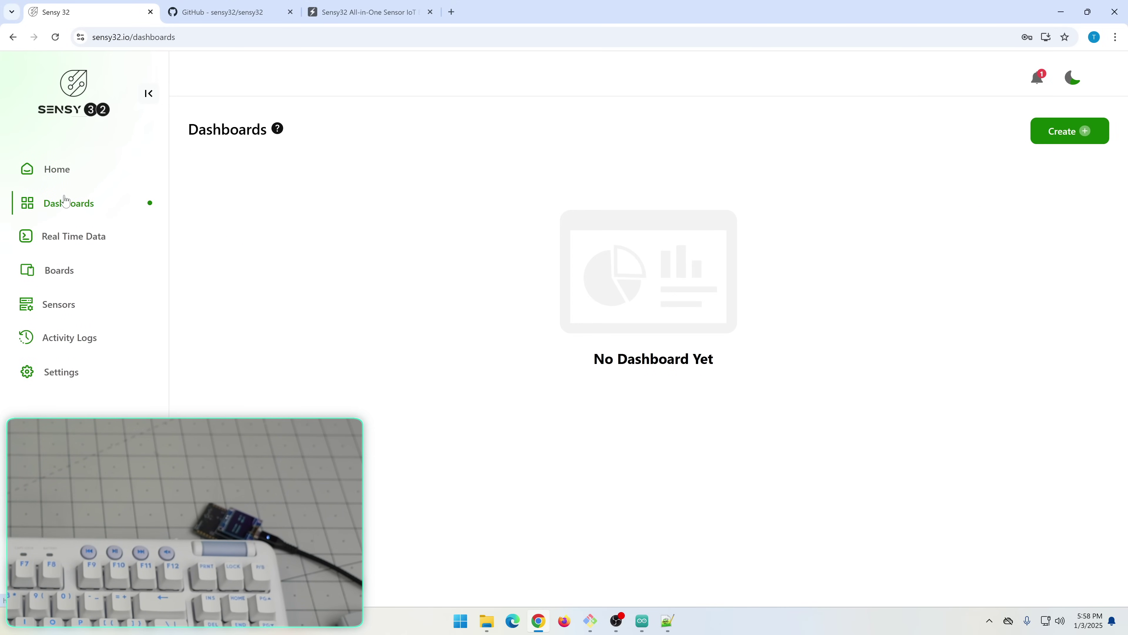
left_click(80, 238)
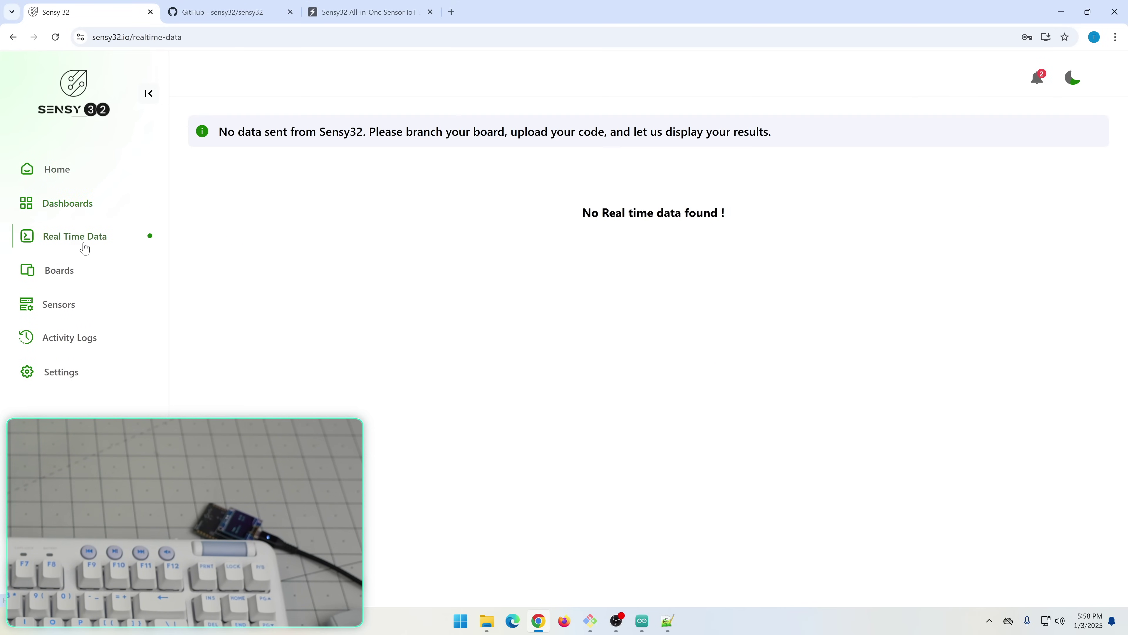
left_click_drag(238, 132, 801, 135)
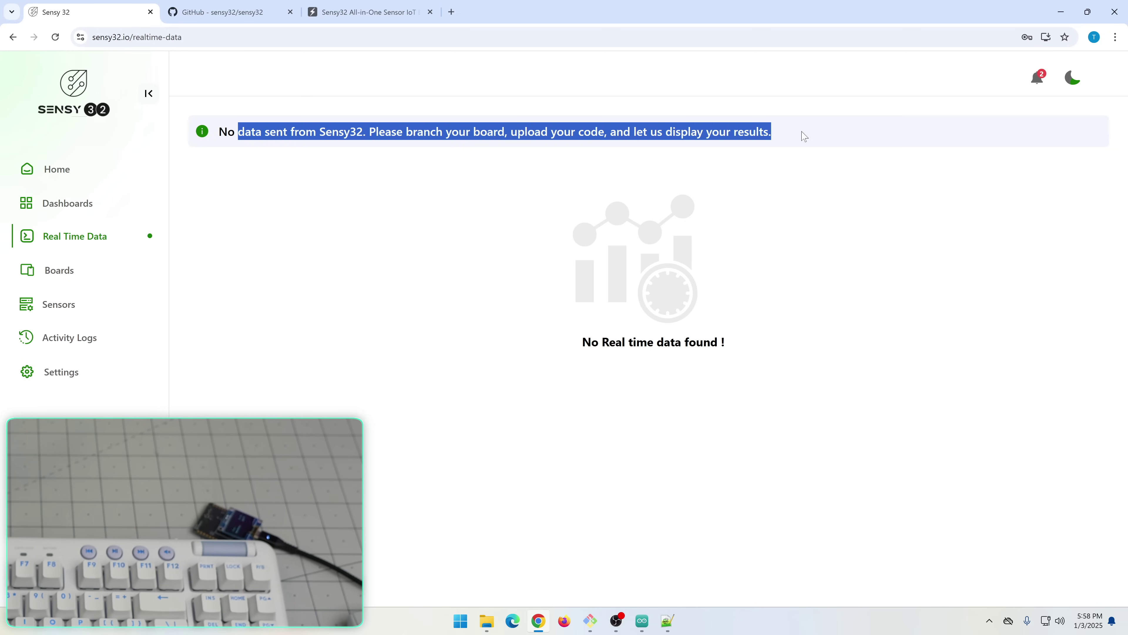
left_click(802, 135)
double_click(388, 131)
left_click(585, 131)
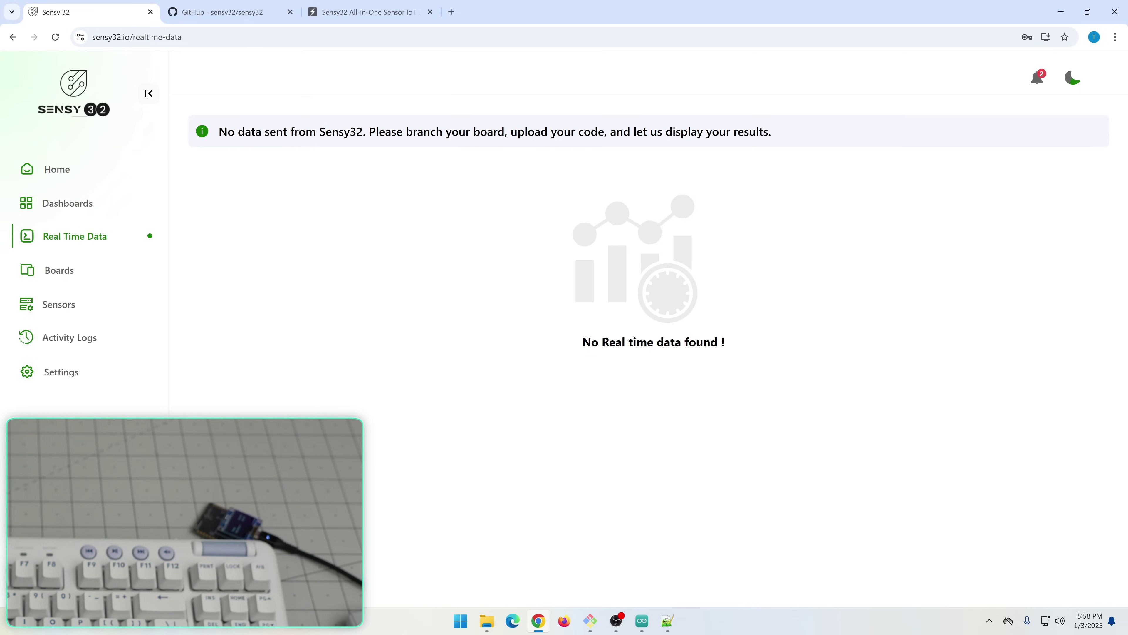
Switch to dark theme, review the Sensors and Boards pages, and open MyTestBoard's settings
left_click(1069, 80)
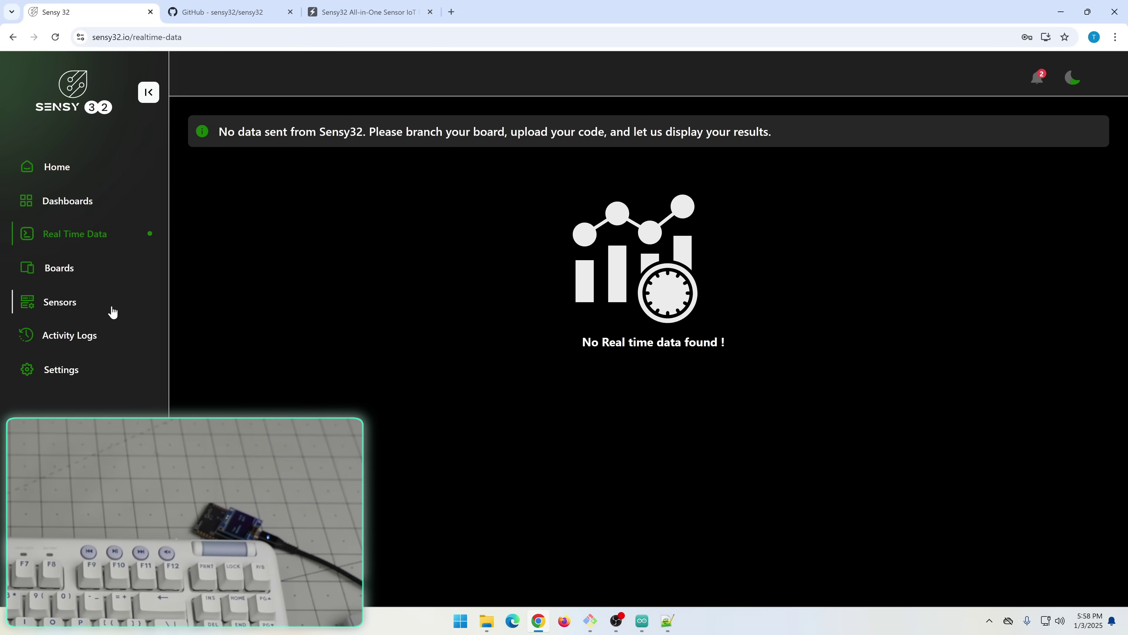
left_click(72, 302)
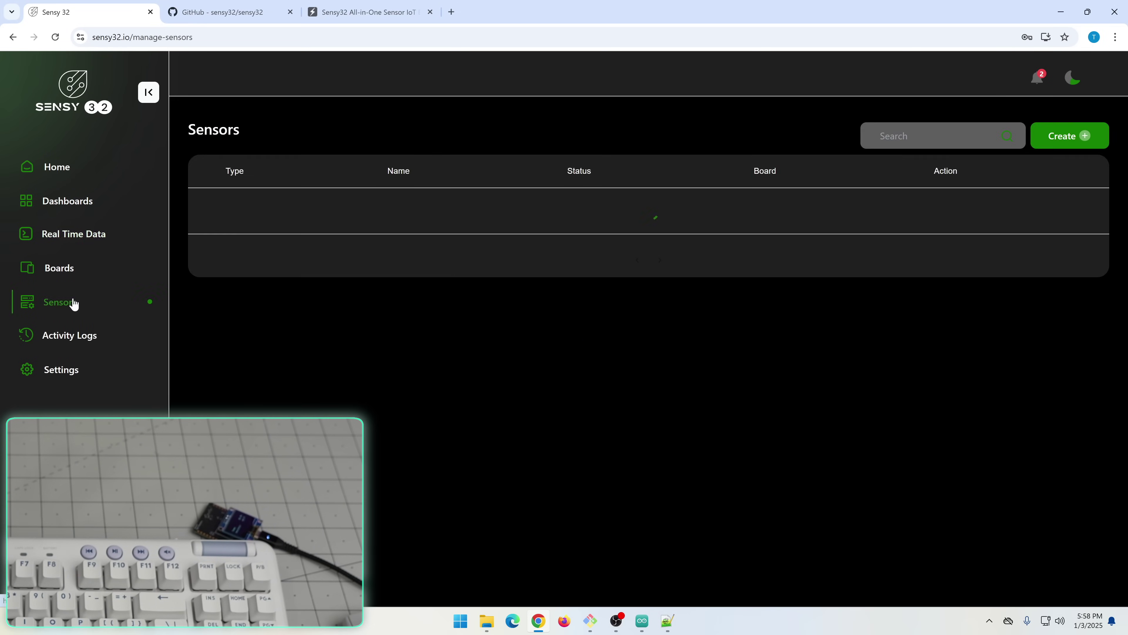
left_click(73, 274)
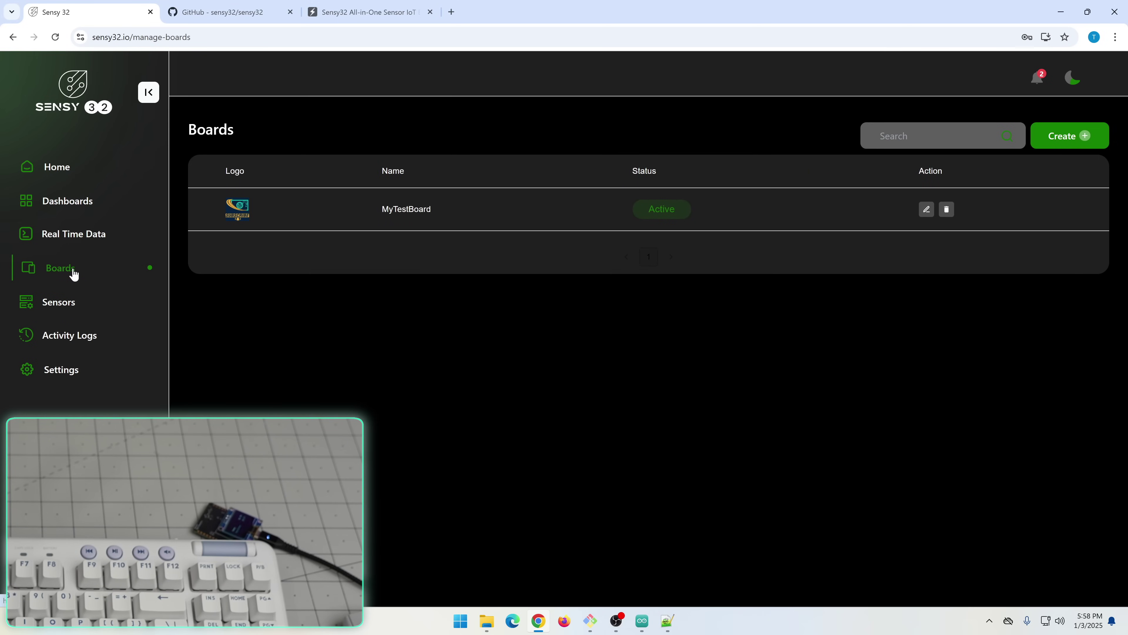
left_click(1082, 138)
left_click(625, 460)
left_click(926, 210)
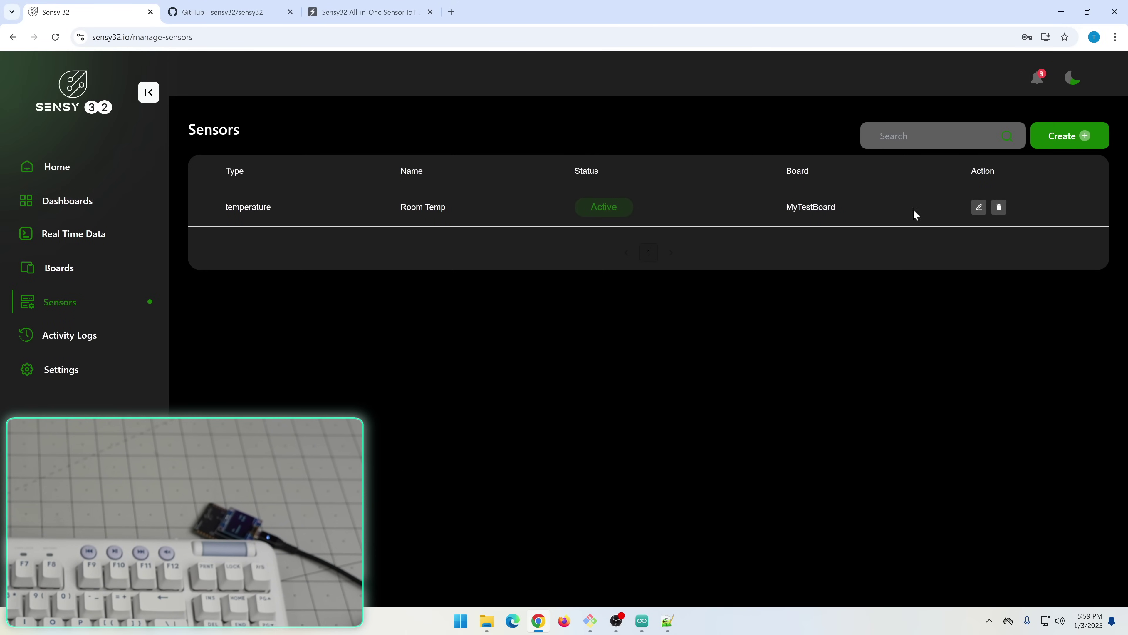
Mark Room Temp on MyTestBoard as a critical, history-saving sensor and save it
left_click(979, 208)
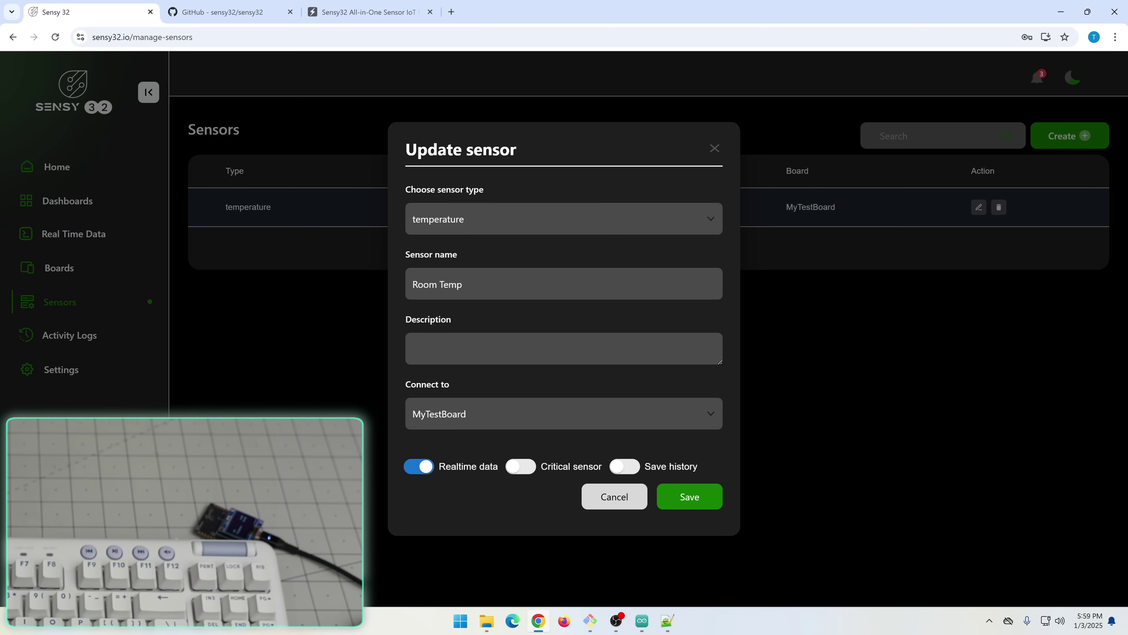
left_click(464, 414)
left_click(464, 414)
left_click(526, 473)
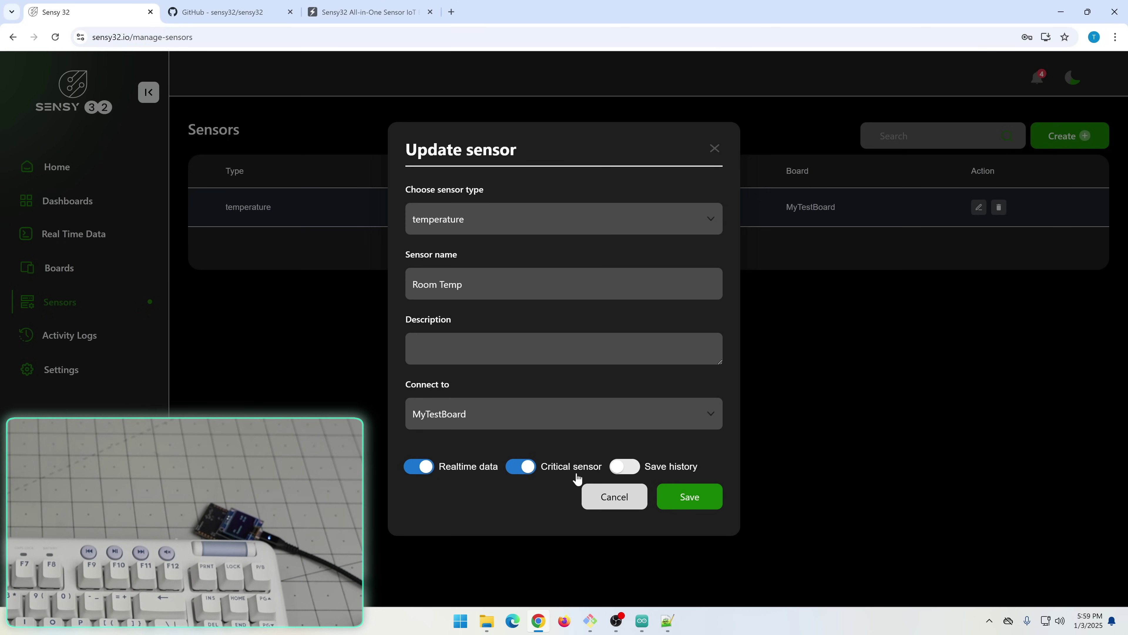
left_click(695, 497)
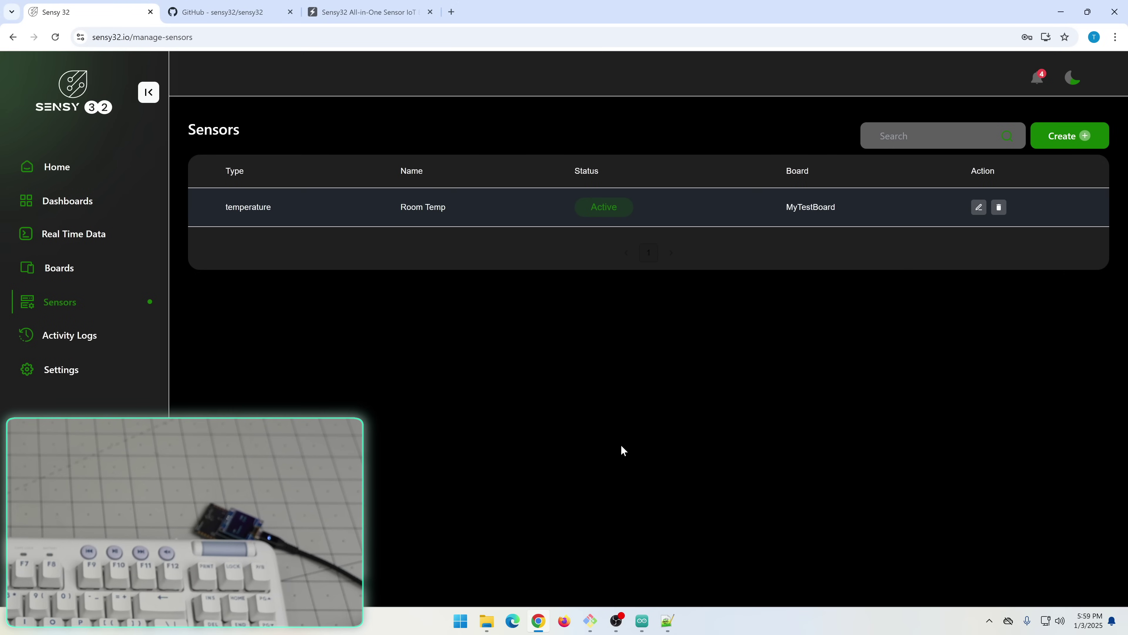
left_click(93, 235)
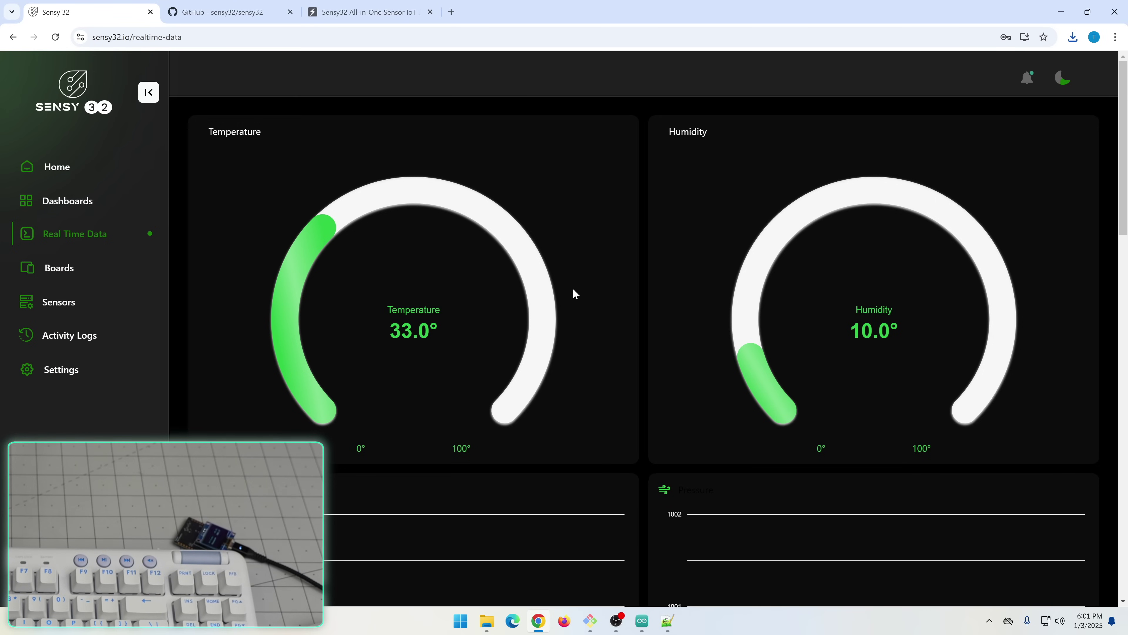
Scroll through the temperature and humidity gauges and the altitude and pressure charts as readings arrive
scroll(573, 294, "down", 3)
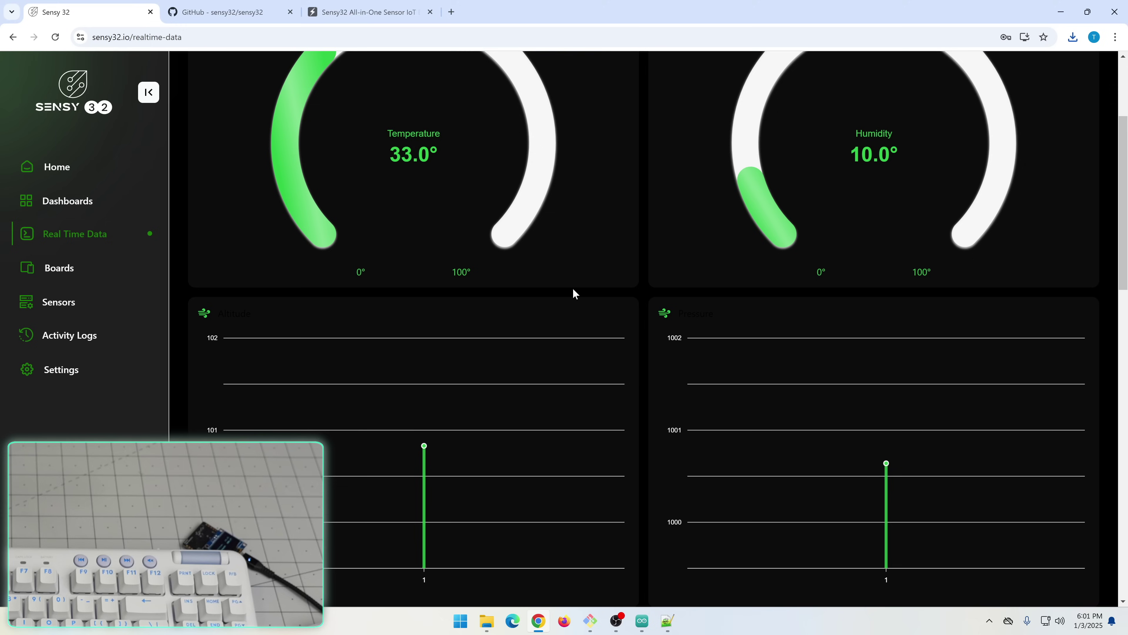
scroll(573, 293, "up", 3)
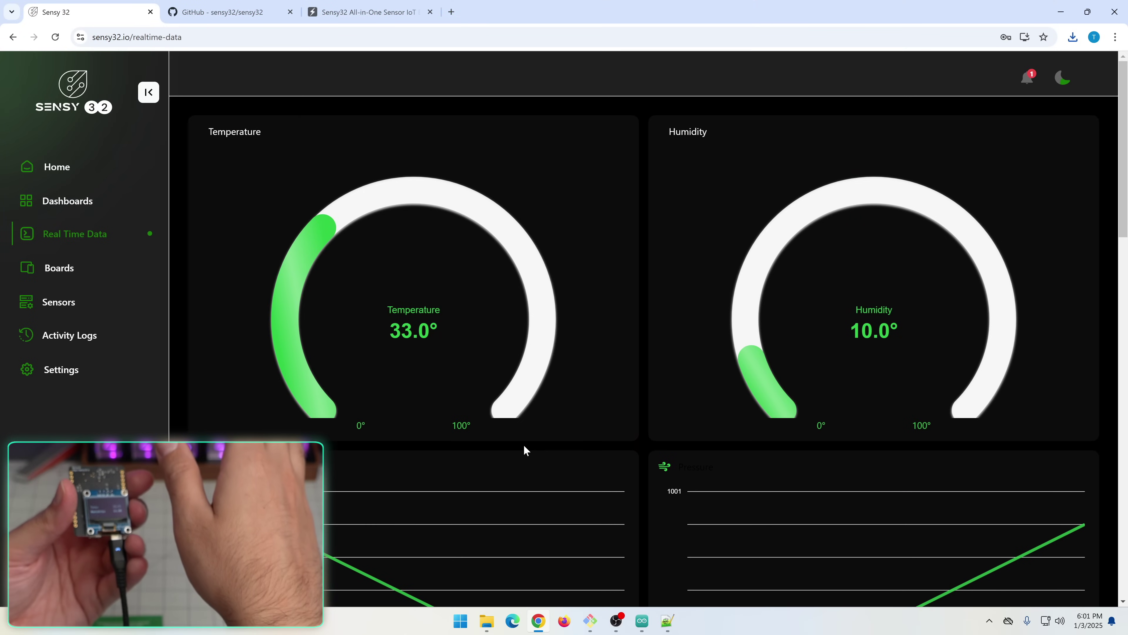
scroll(523, 444, "down", 5)
scroll(499, 431, "down", 8)
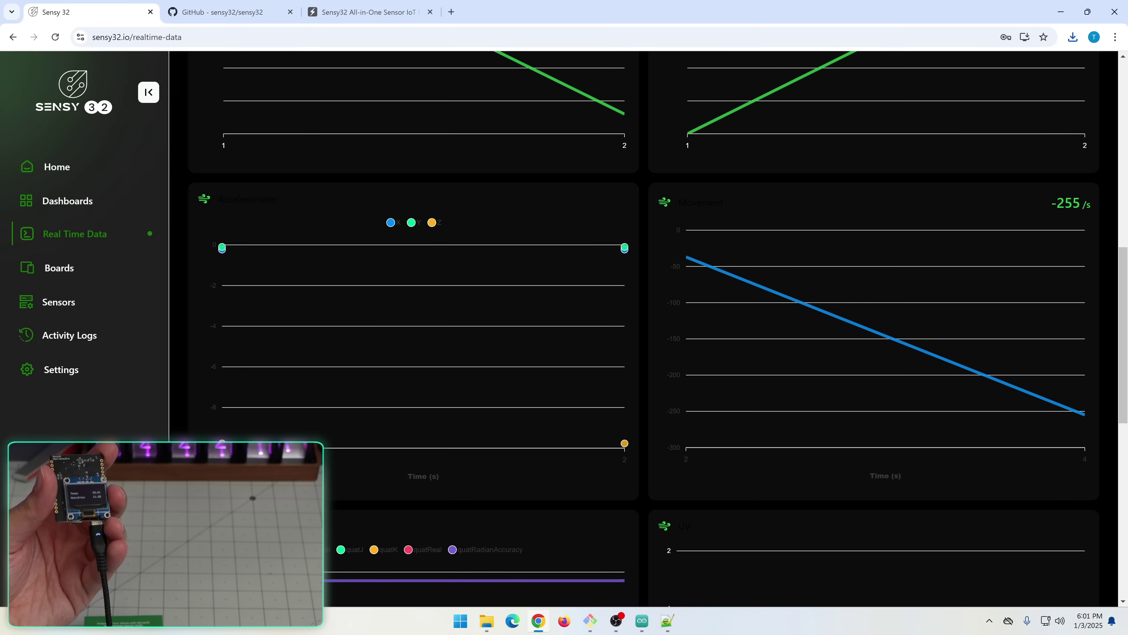
left_click_drag(267, 200, 226, 193)
scroll(1092, 84, "up", 13)
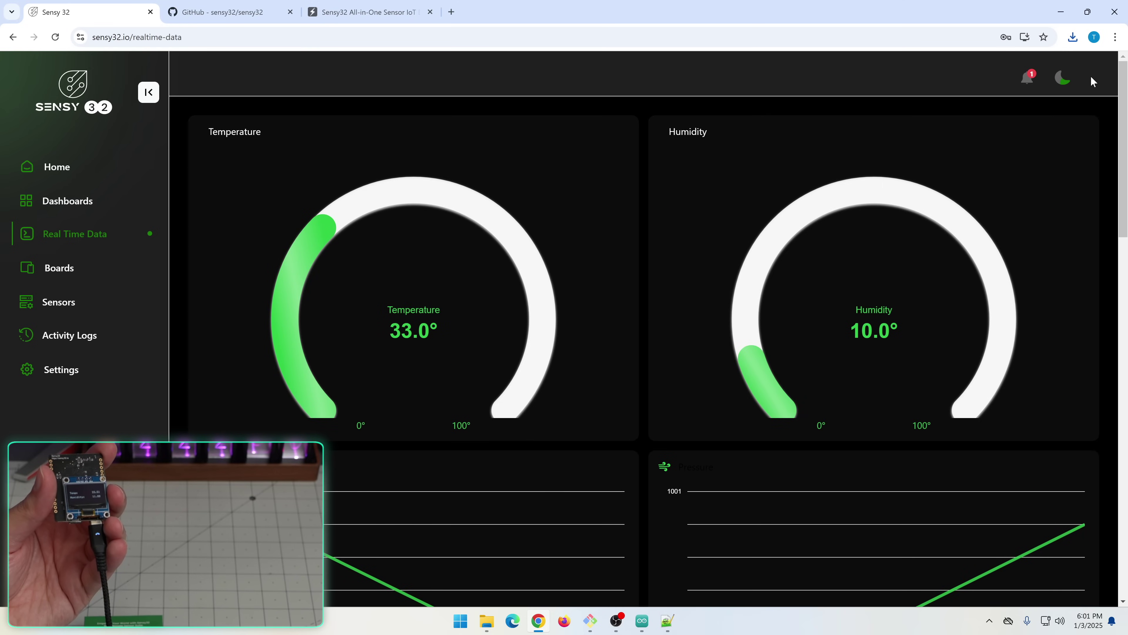
Toggle the dashboard to the light theme and scroll through the live charts
left_click(1063, 85)
scroll(622, 311, "down", 10)
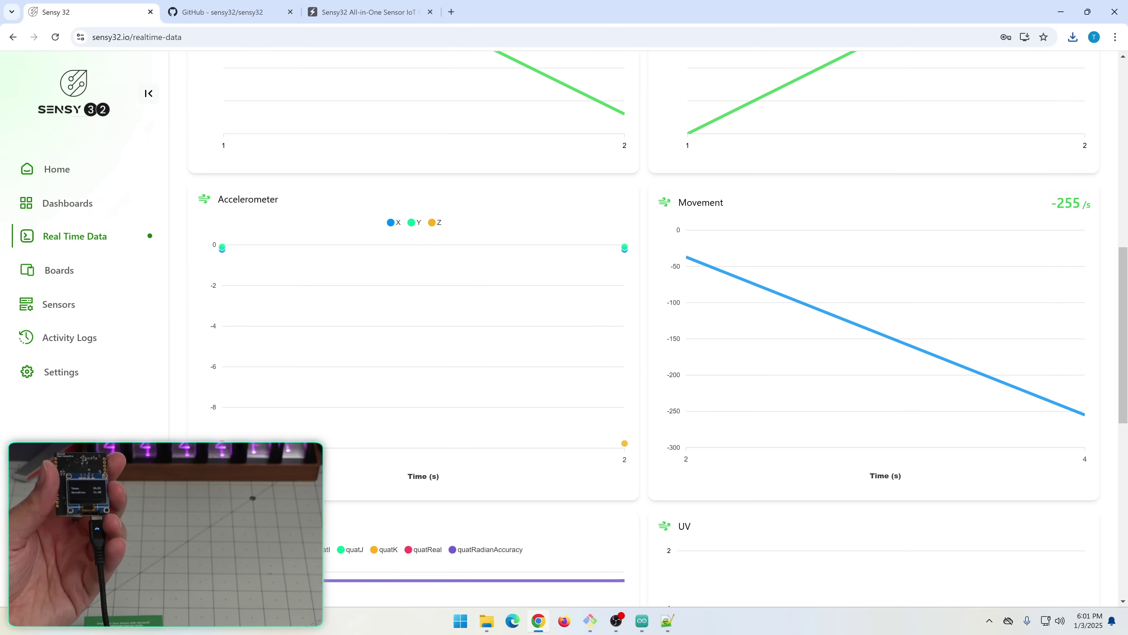
scroll(755, 311, "down", 8)
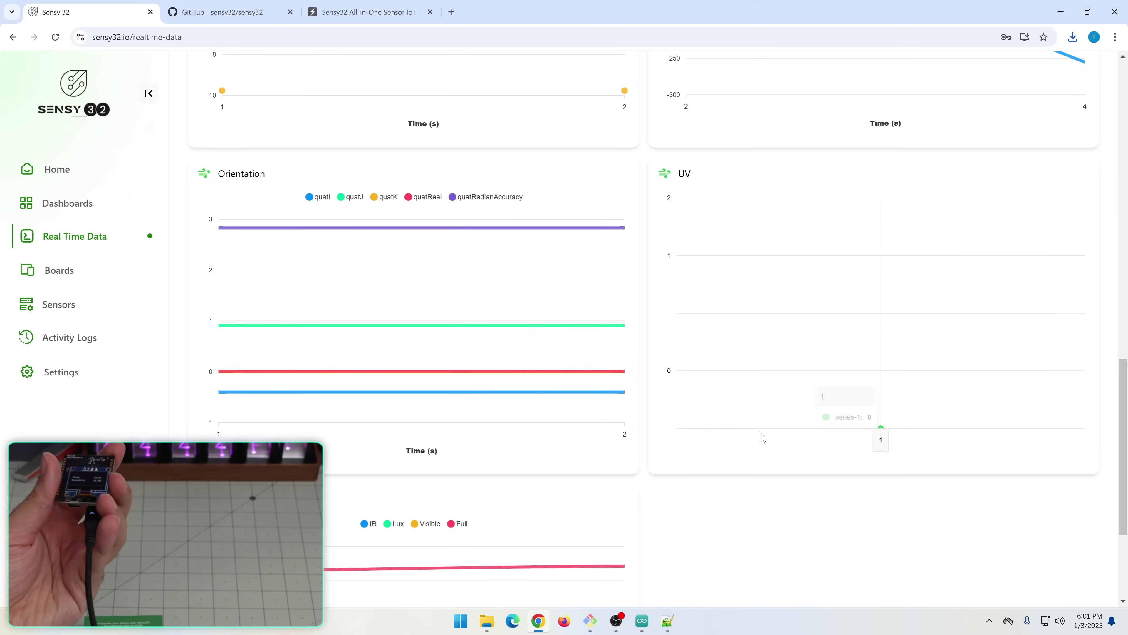
scroll(809, 367, "up", 4)
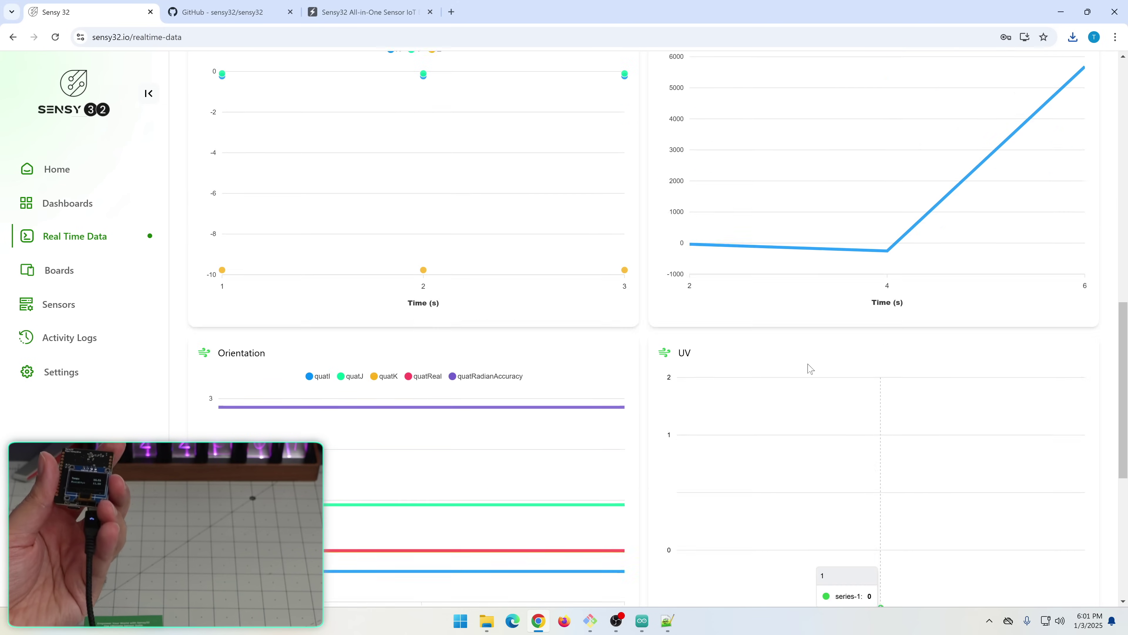
scroll(808, 367, "up", 1)
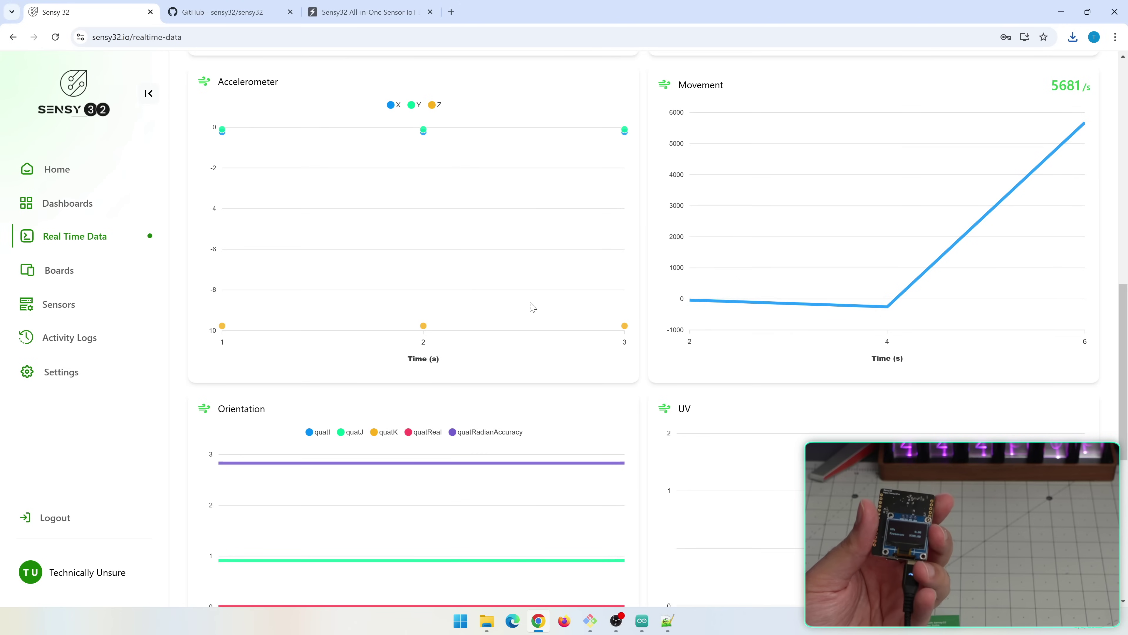
scroll(626, 284, "down", 10)
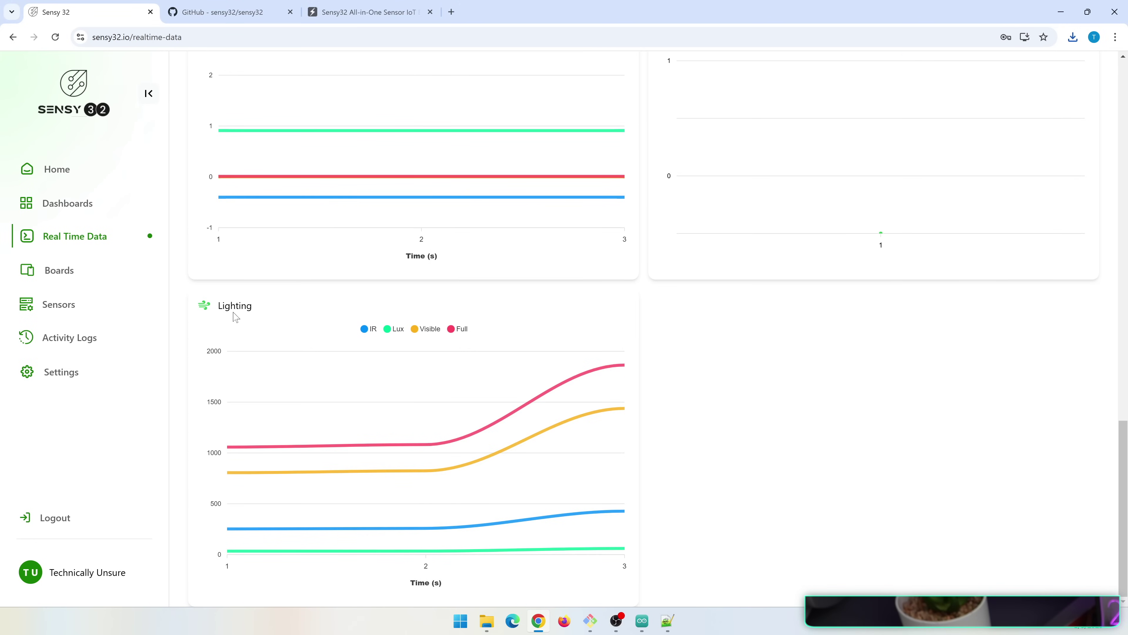
Scroll back to the top as charts reach 11 readings, humidity 9.0° and temperature 34.0°
mouse_move(571, 393)
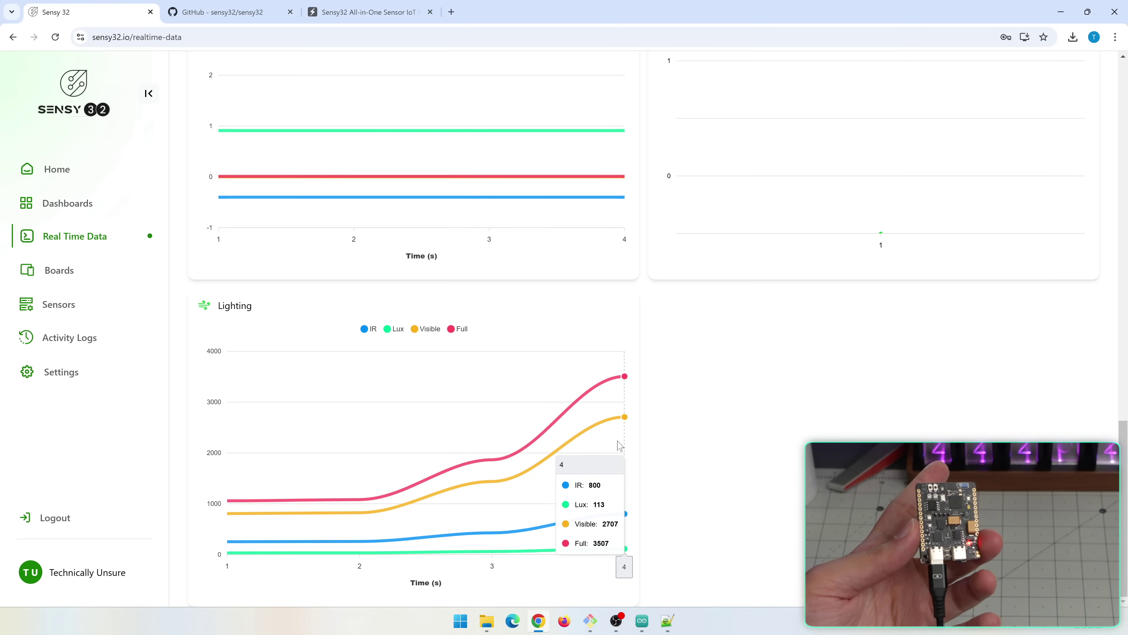
scroll(587, 479, "up", 2)
scroll(585, 479, "up", 3)
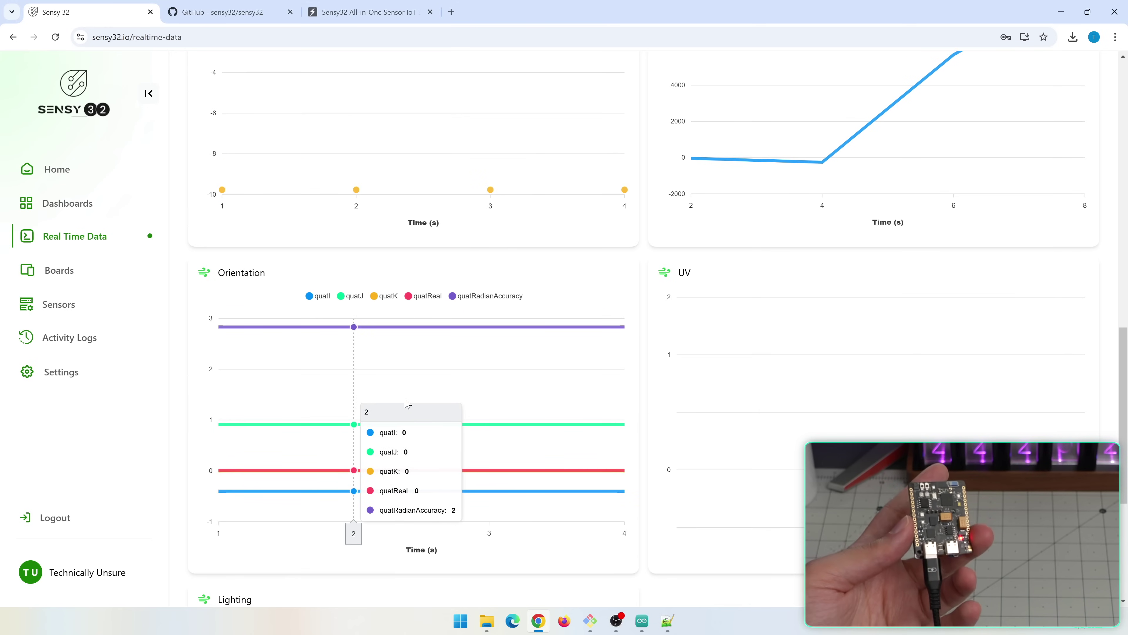
scroll(406, 400, "up", 5)
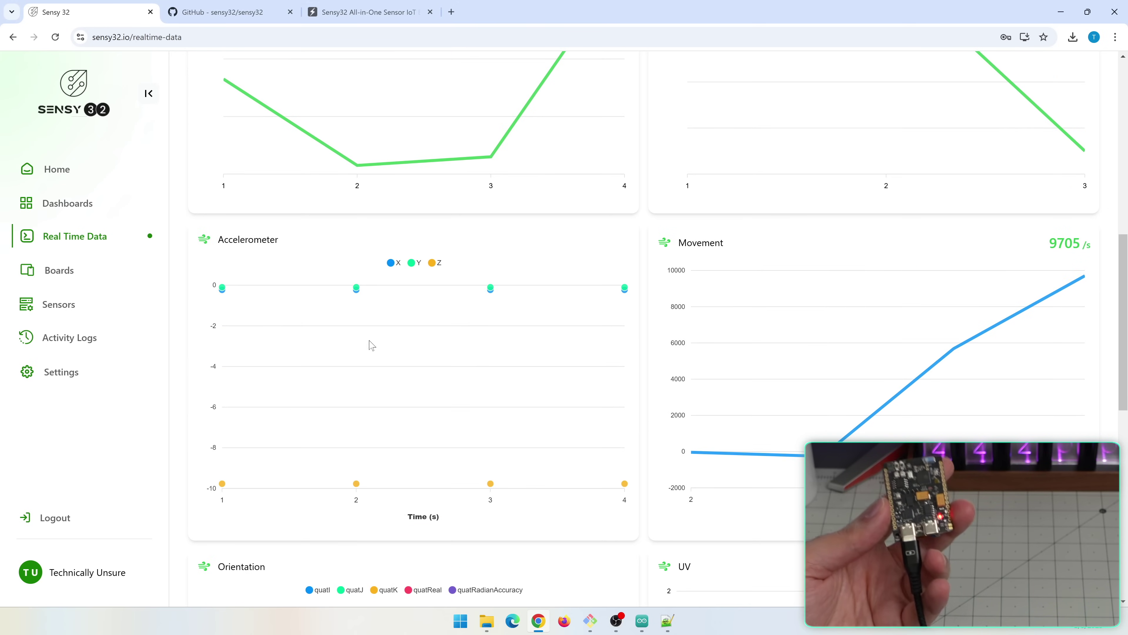
scroll(371, 345, "up", 5)
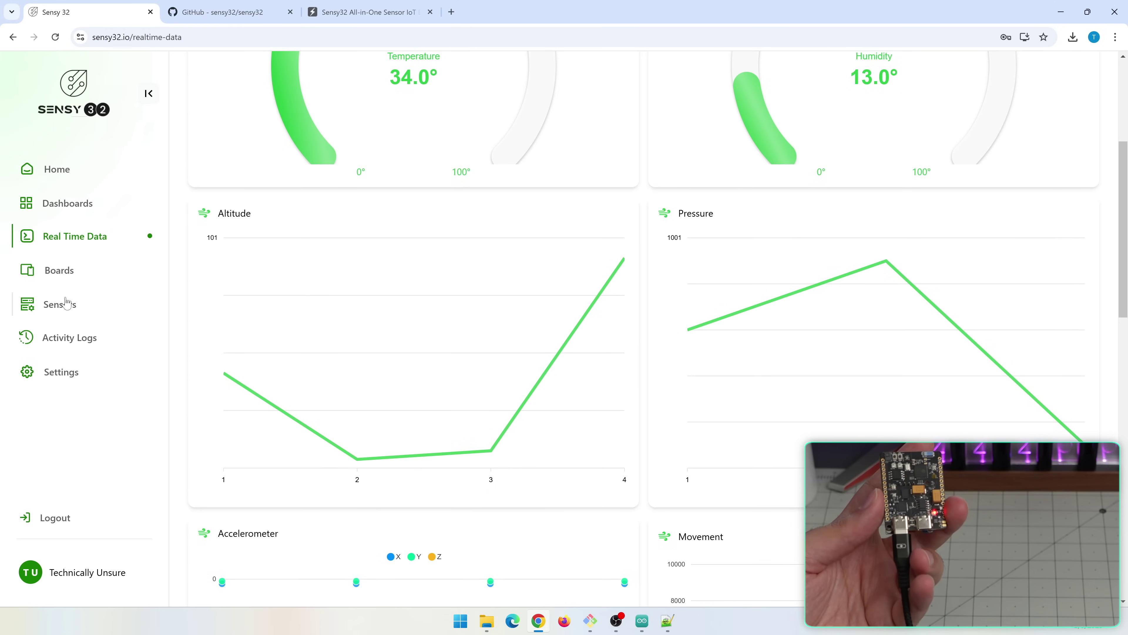
scroll(489, 335, "up", 4)
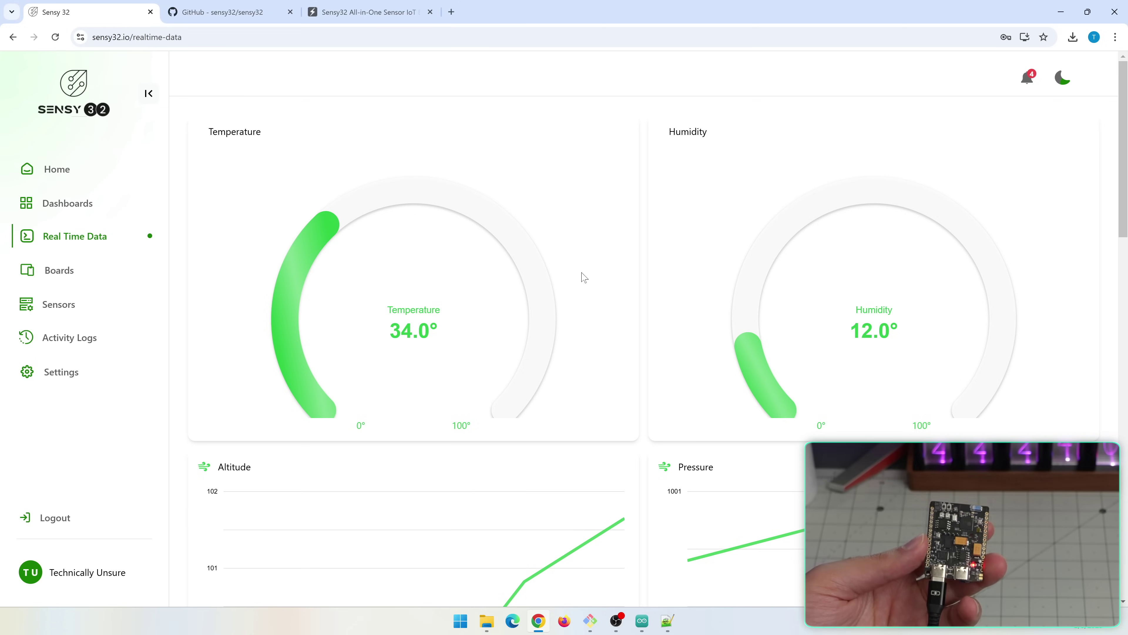
left_click(649, 624)
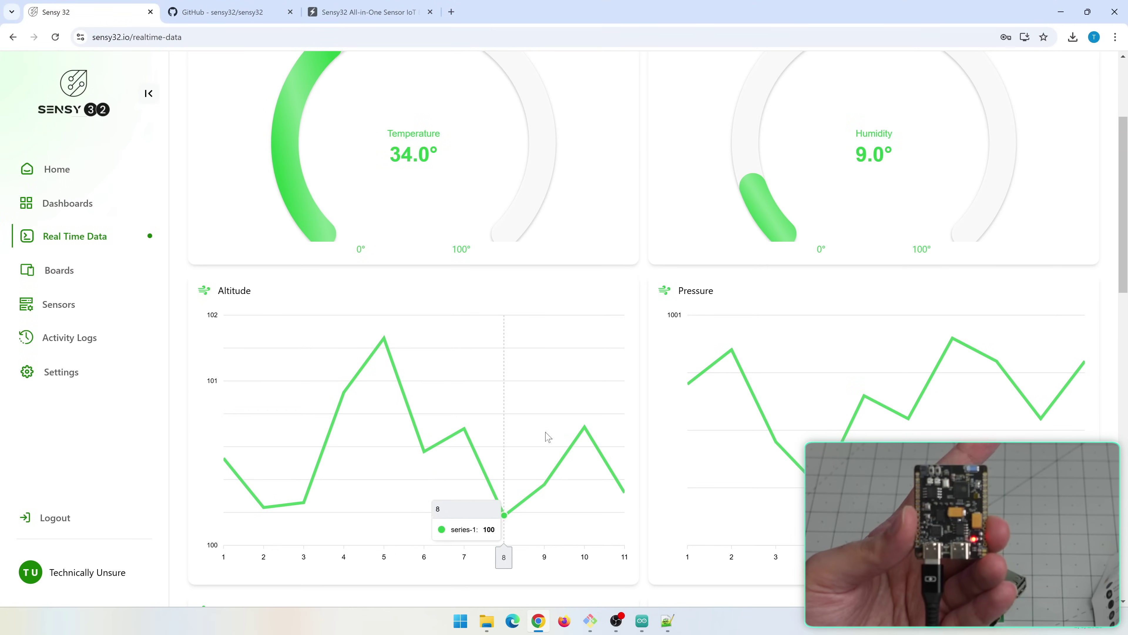
scroll(548, 437, "down", 10)
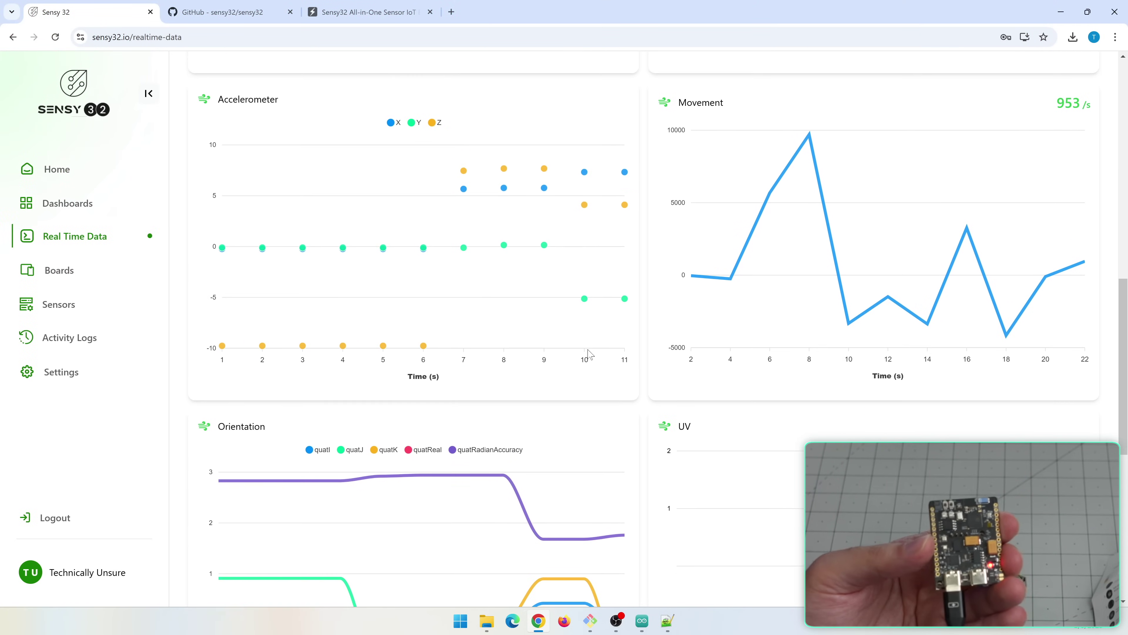
scroll(589, 354, "down", 1)
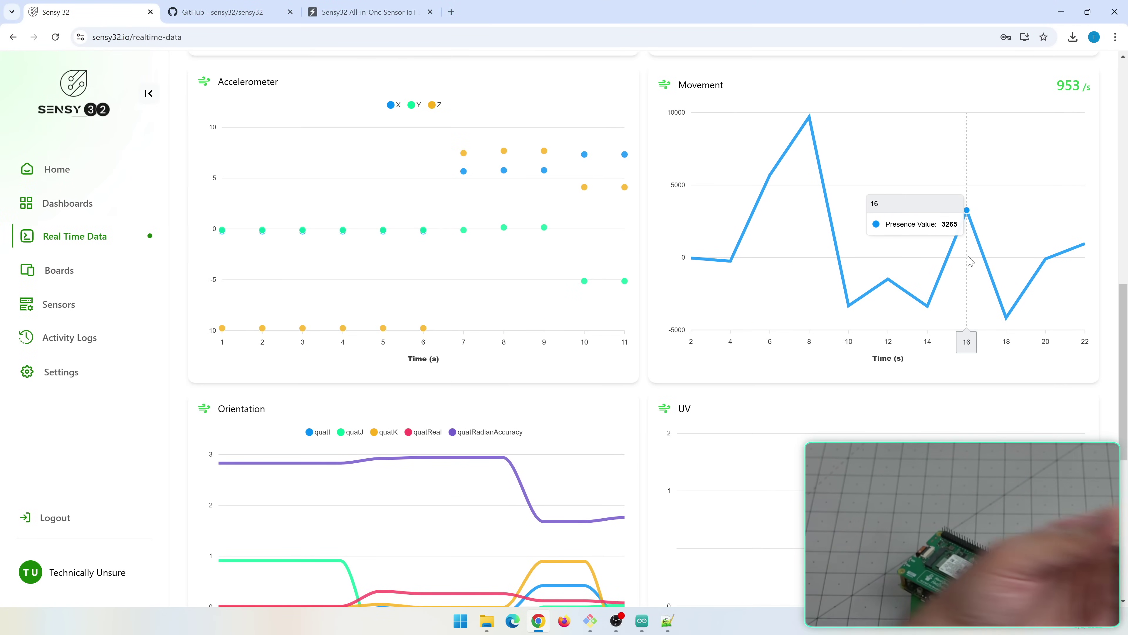